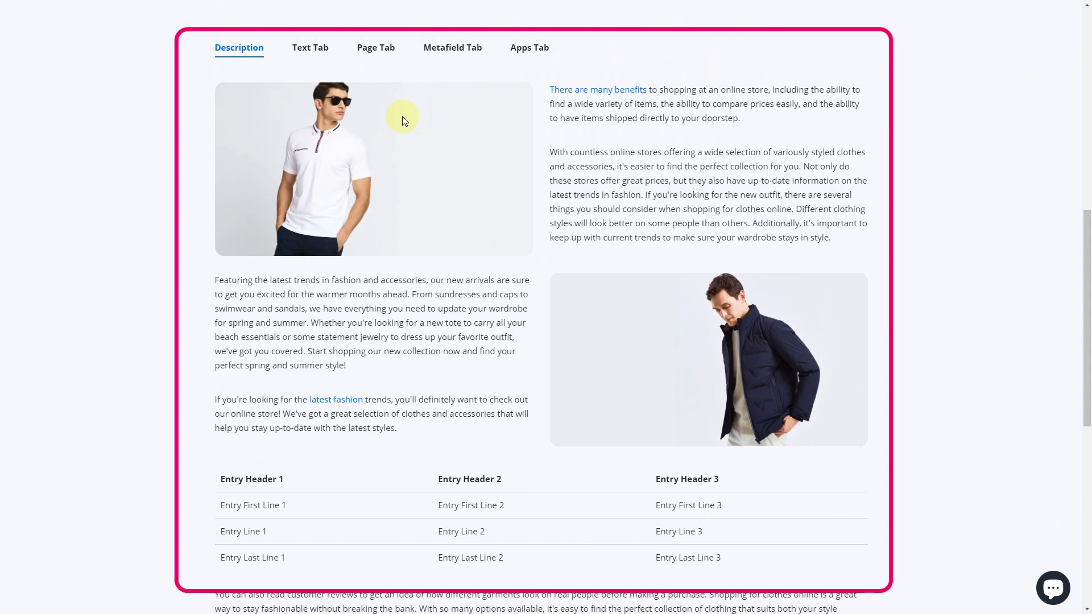
View the Text Tab, Page Tab size guide and Metafield Tab contents, then scroll back up.
click(310, 50)
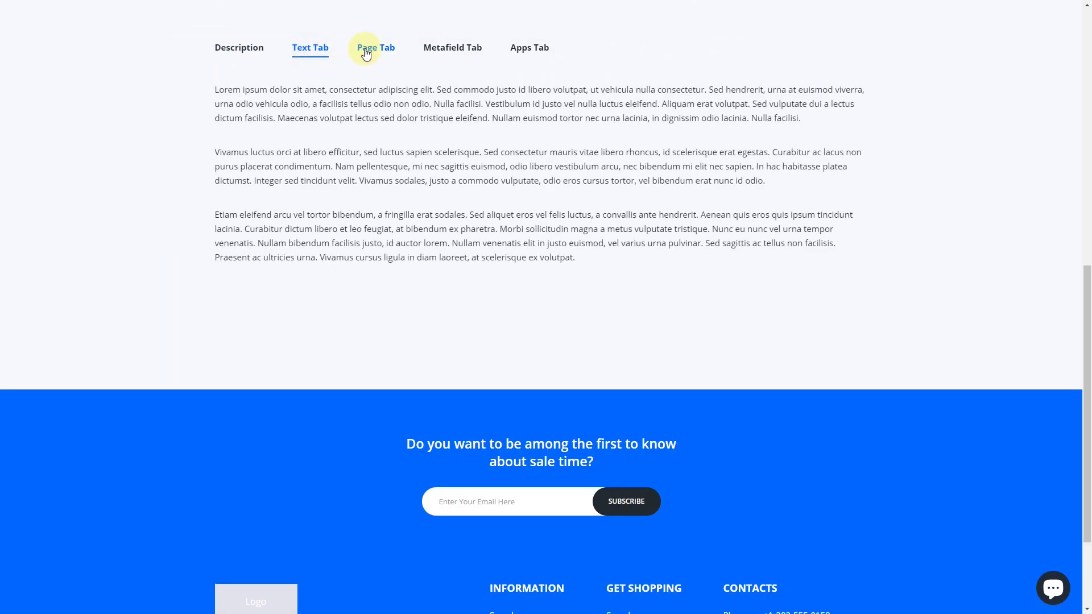
click(374, 53)
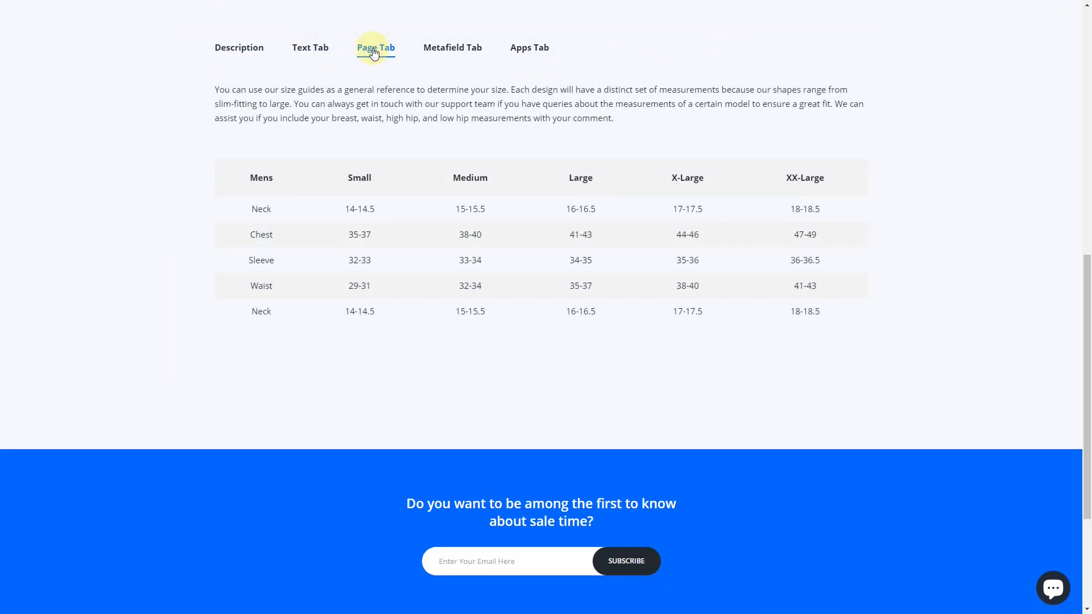
click(445, 48)
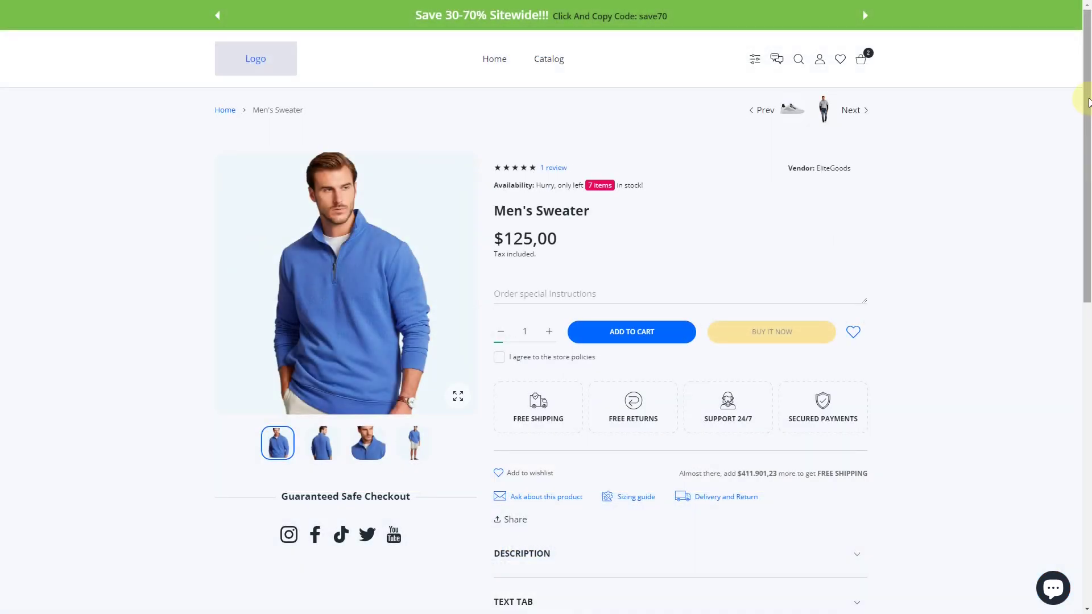
drag(1089, 102, 1024, 273)
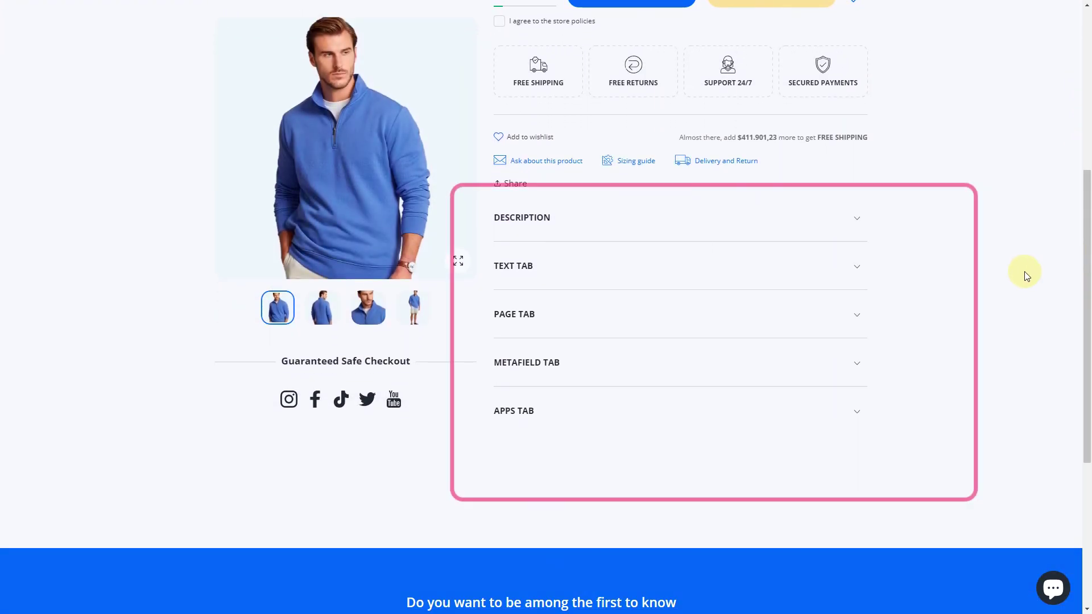
Expand and collapse the Description, Text Tab and Page Tab accordions in turn.
click(854, 226)
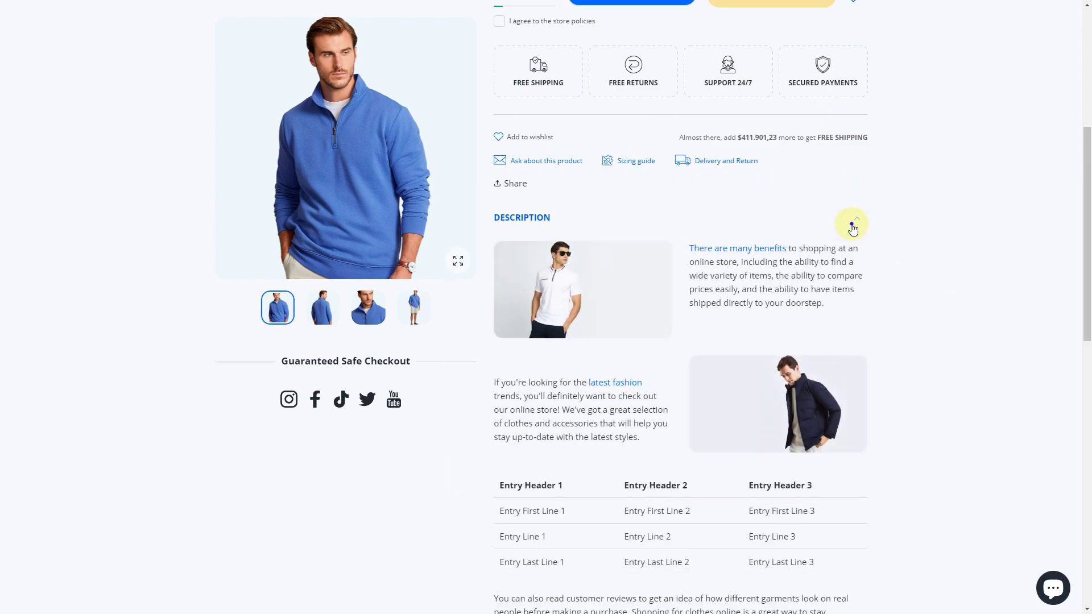
click(853, 227)
click(846, 265)
click(842, 266)
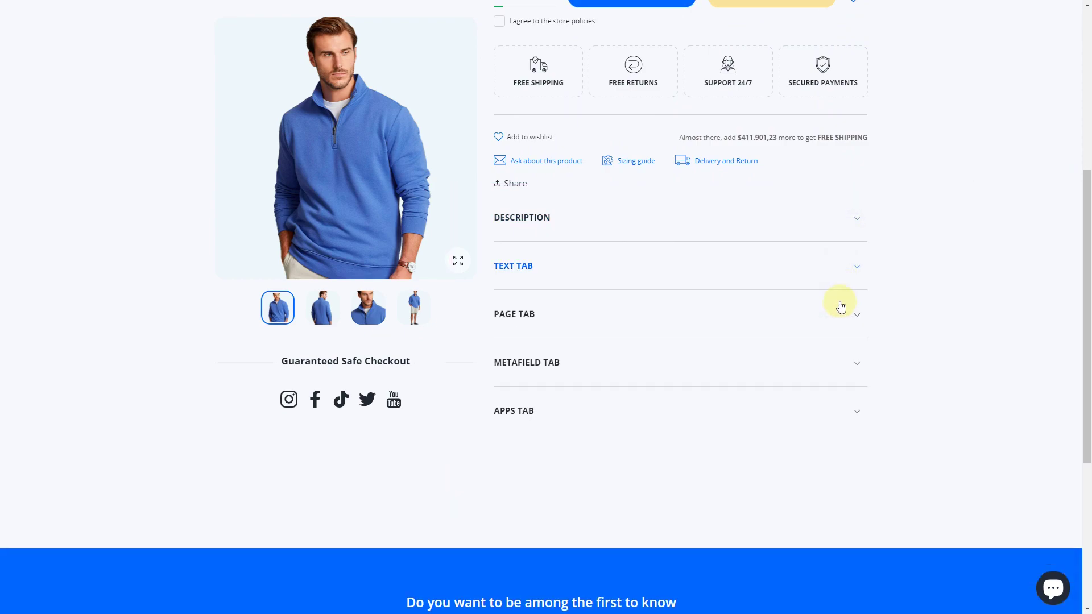
click(839, 328)
click(838, 322)
Toggle the Metafield Tab, expand the Apps Tab reviews, and customize the Lumia theme.
click(838, 356)
click(839, 362)
click(831, 417)
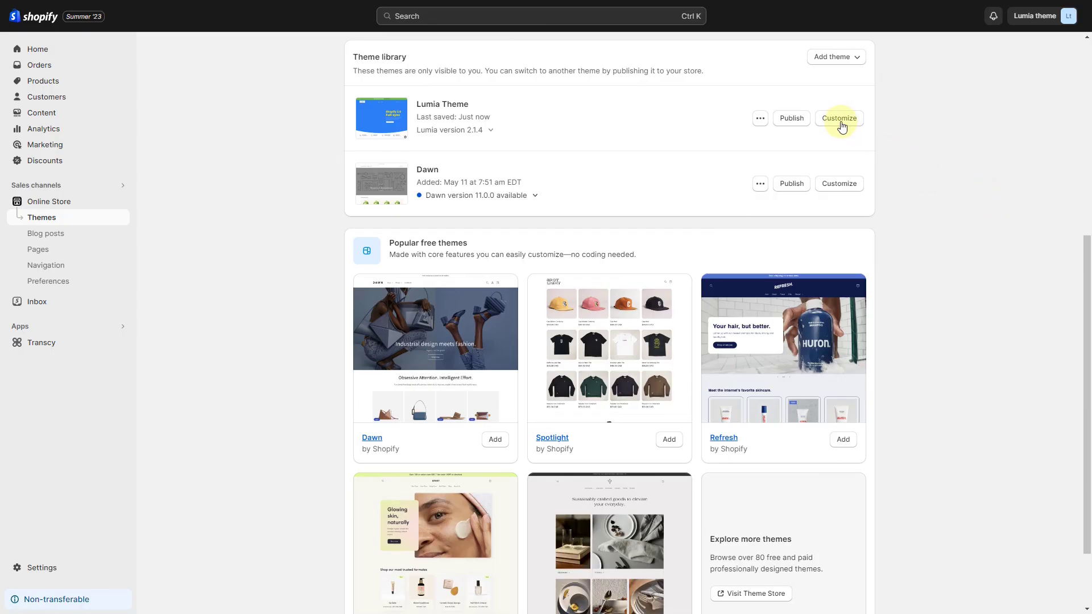
click(840, 119)
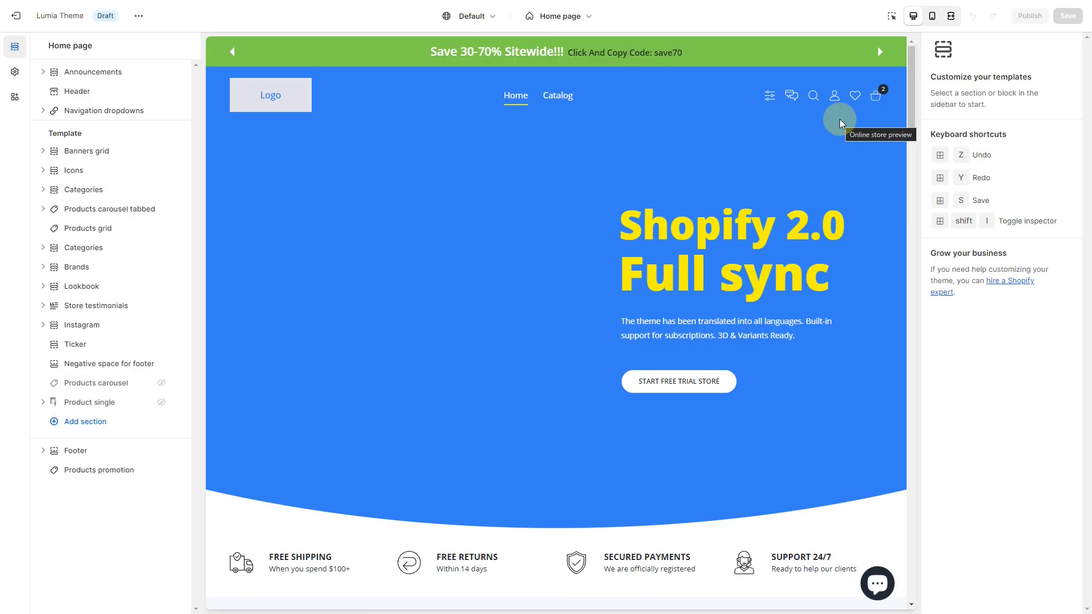
Switch the editor from the Home page to the Default product template.
click(571, 21)
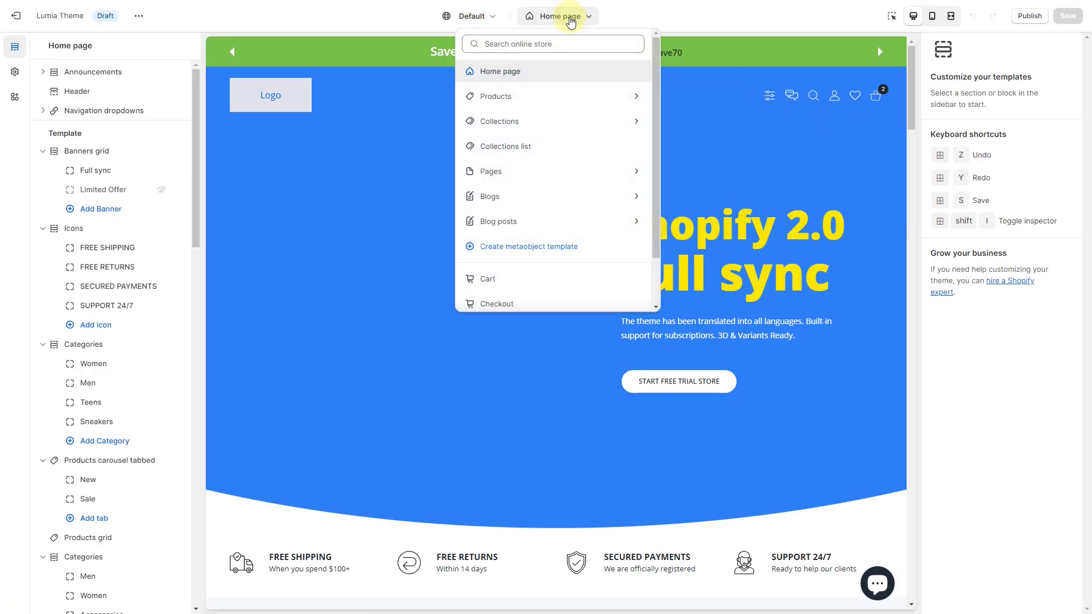
click(555, 98)
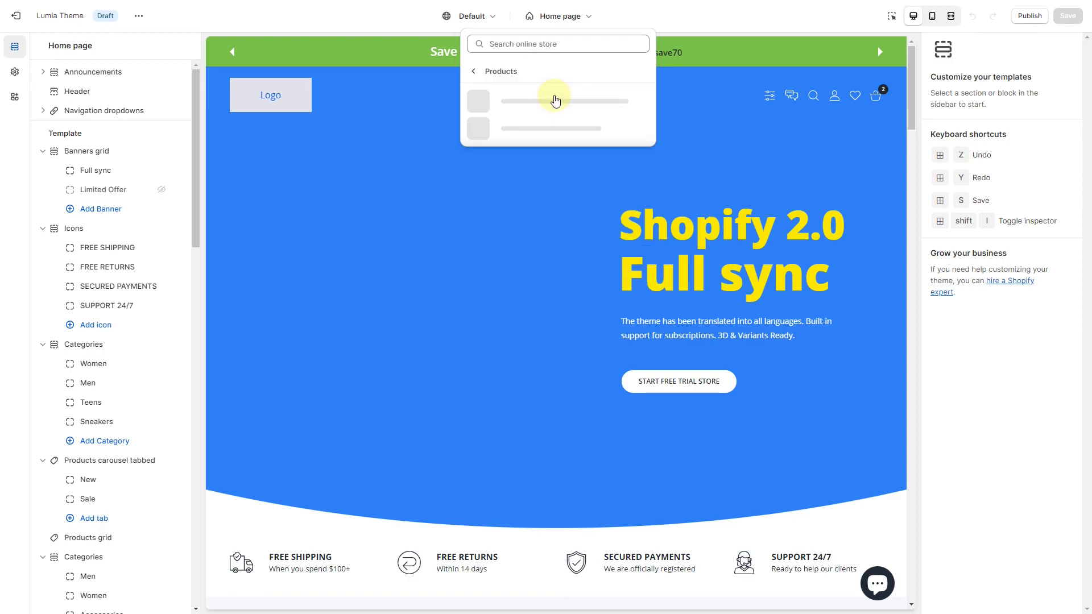
click(555, 98)
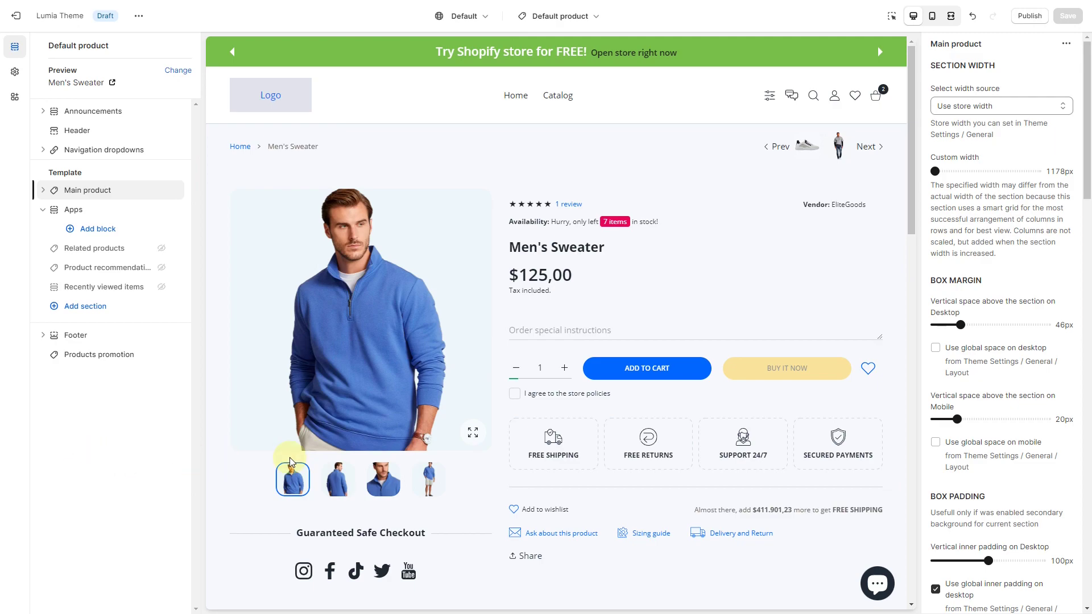
Turn off 'Show collapsible tabs under the product' in Main product's General settings and save.
scroll(1033, 453, down, 3)
scroll(1033, 454, down, 6)
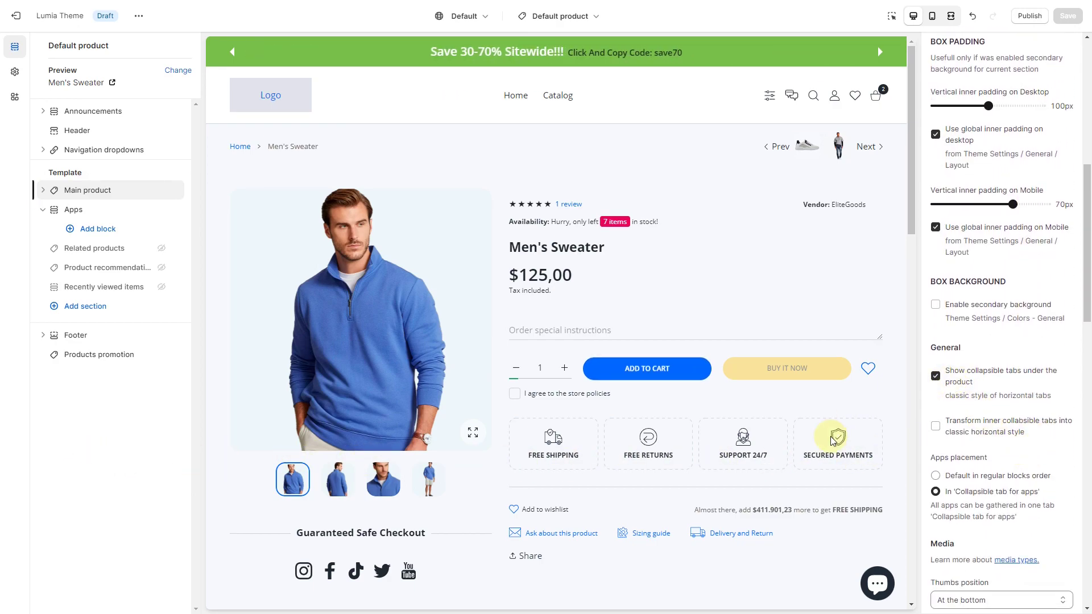
scroll(832, 437, down, 6)
scroll(832, 437, down, 2)
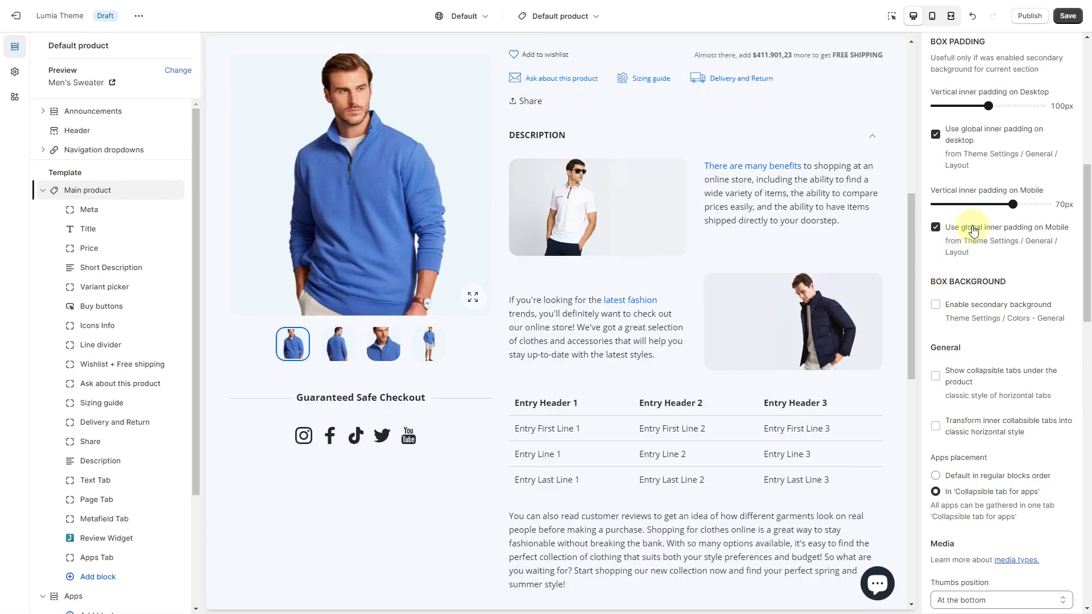
click(1067, 17)
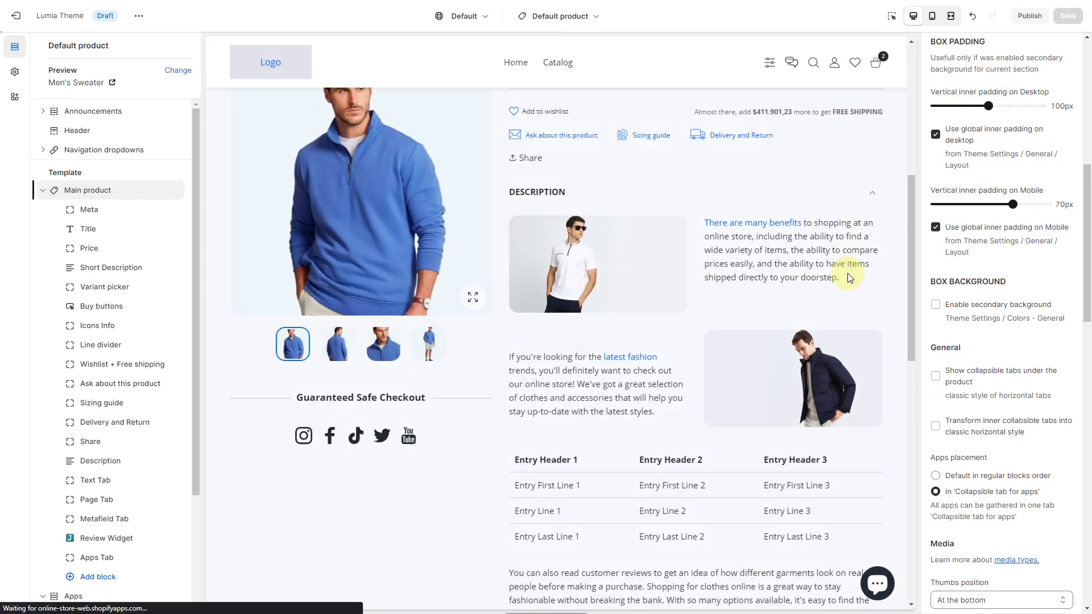
Test the Description and Text Tab accordions beside the product image in the preview.
click(836, 196)
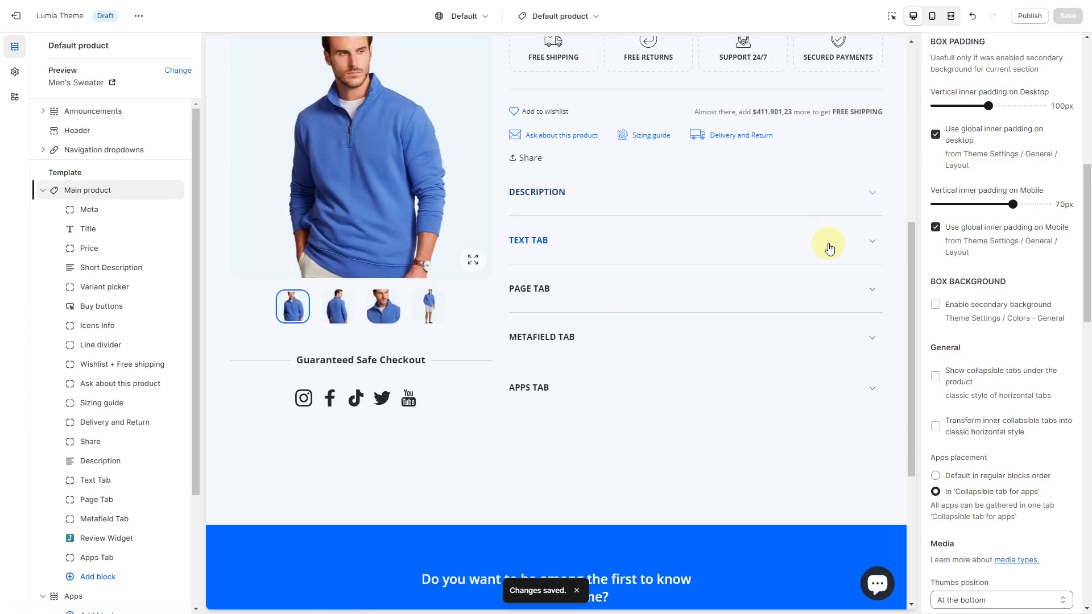
click(830, 251)
click(831, 249)
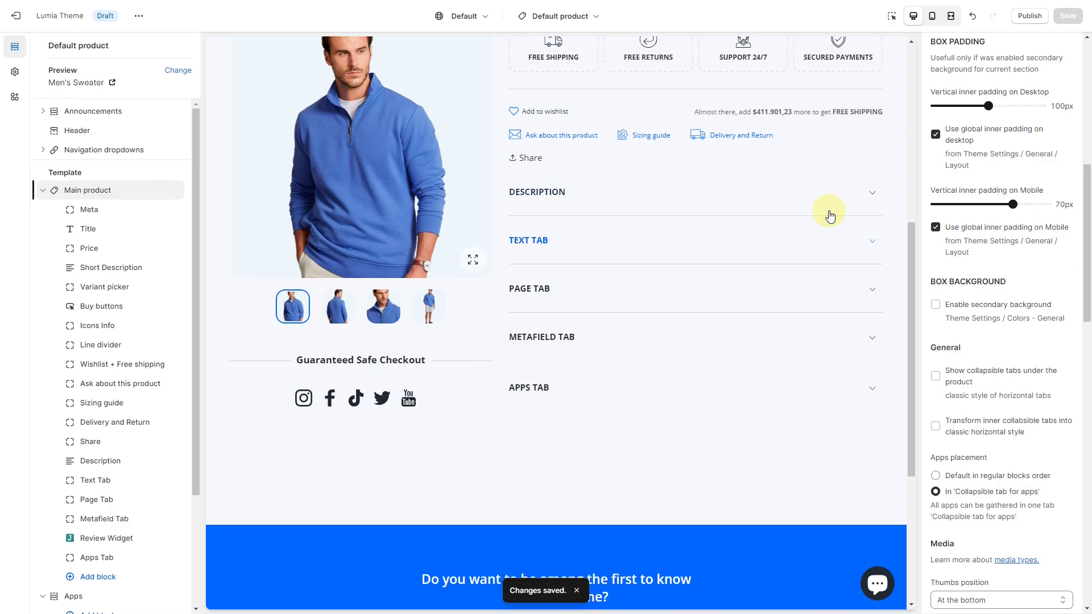
click(826, 199)
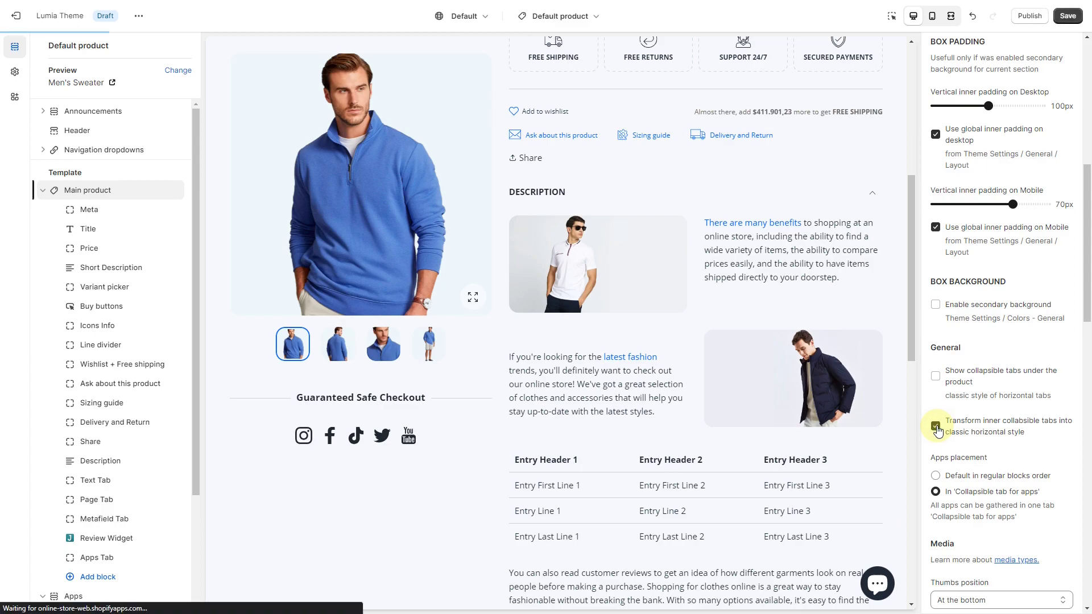
Save the horizontal tab style and preview the Text, Page, Metafield, Apps and Description tabs.
click(1069, 16)
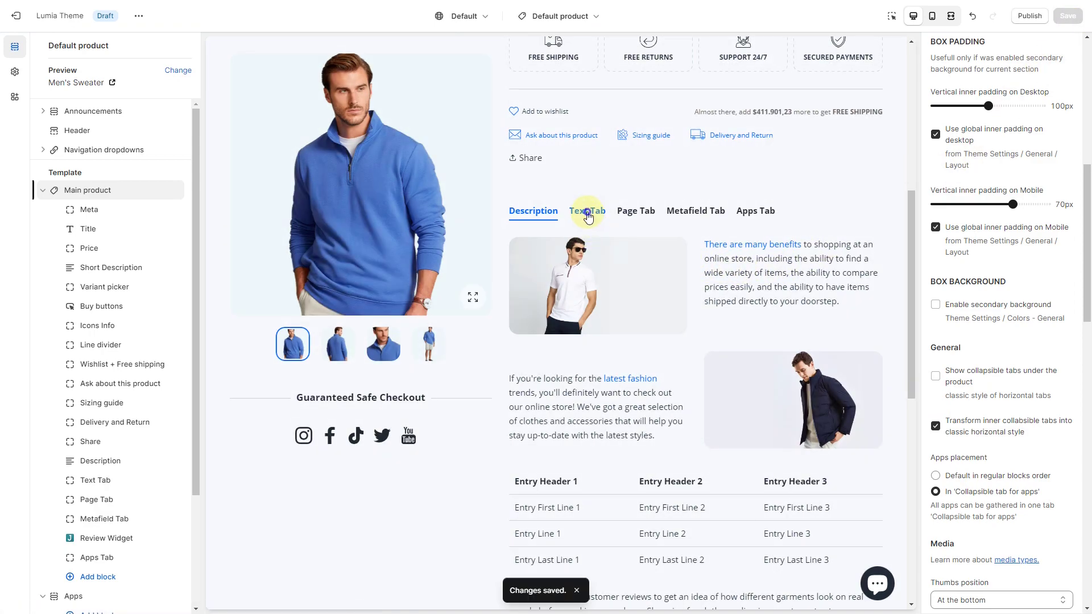
click(587, 214)
click(635, 219)
click(691, 213)
click(756, 213)
click(524, 213)
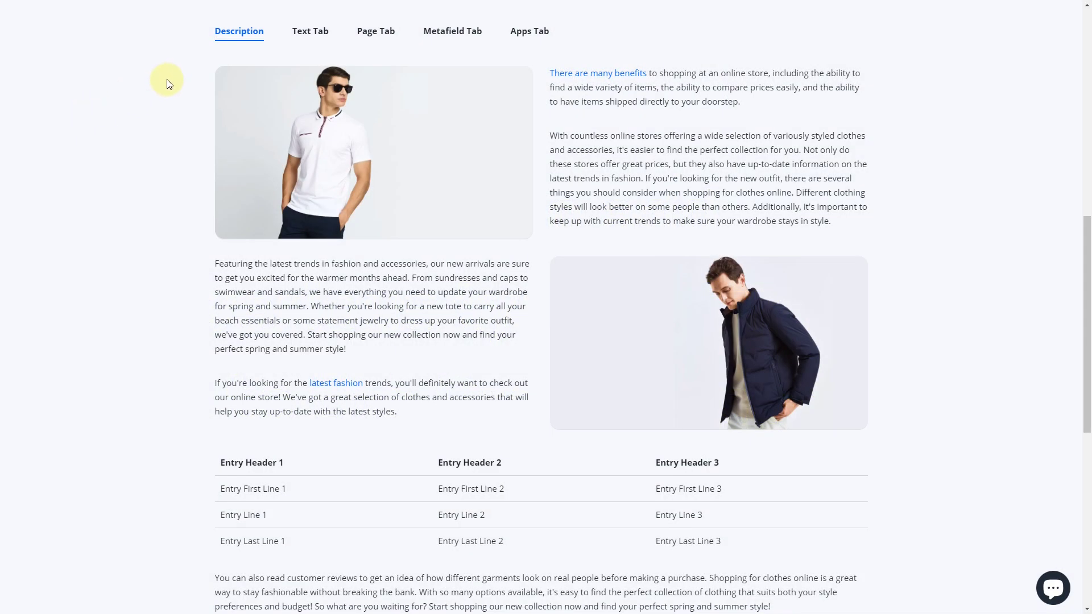
On the live page, view Text Tab, Page Tab size guide, Metafield Tab and Apps Tab reviews.
click(308, 37)
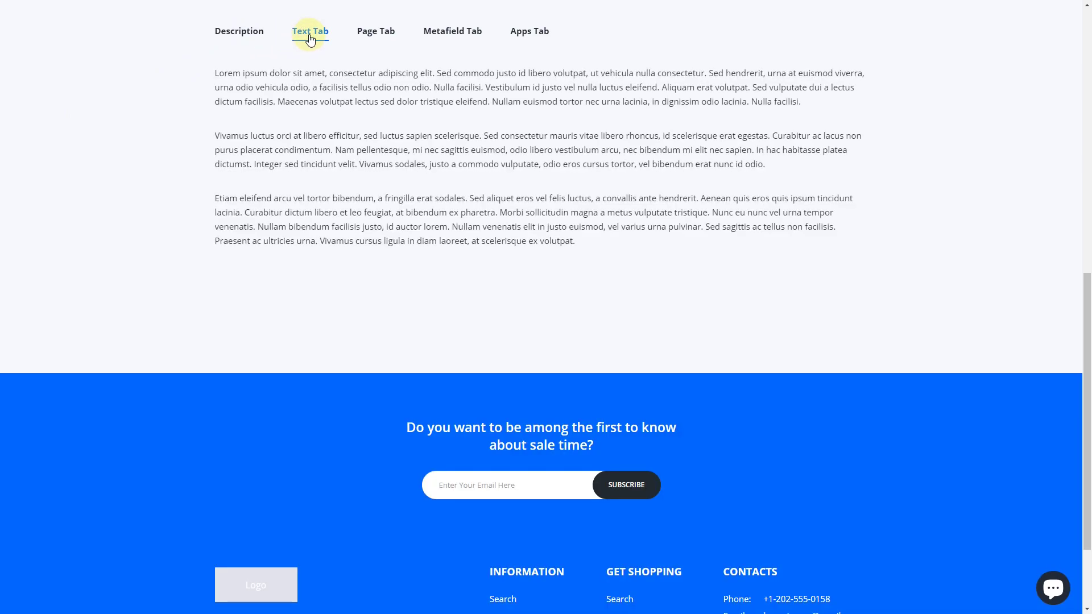
click(373, 33)
click(451, 34)
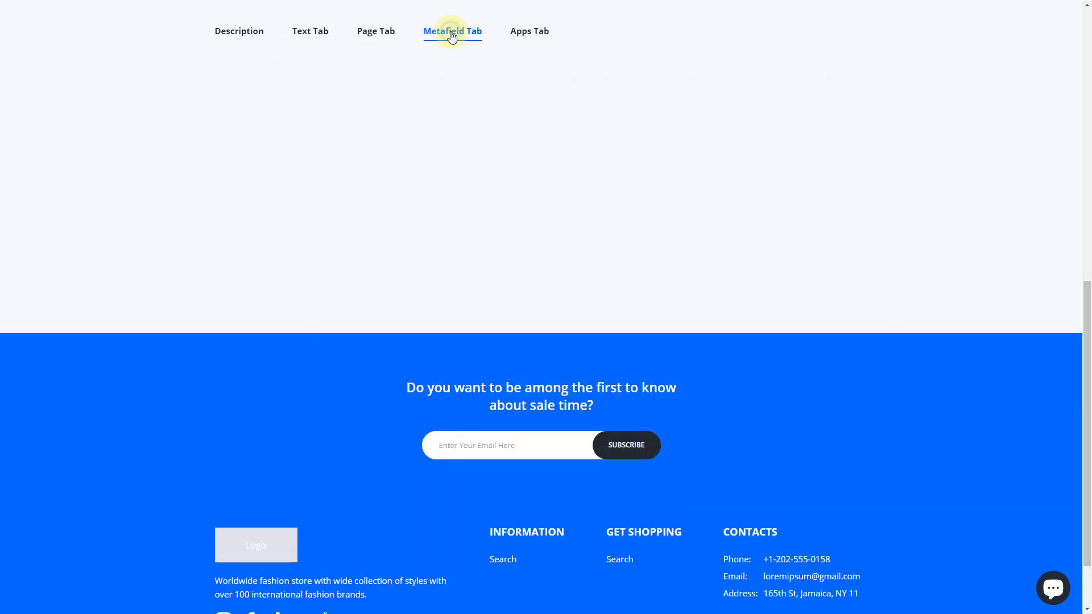
click(529, 33)
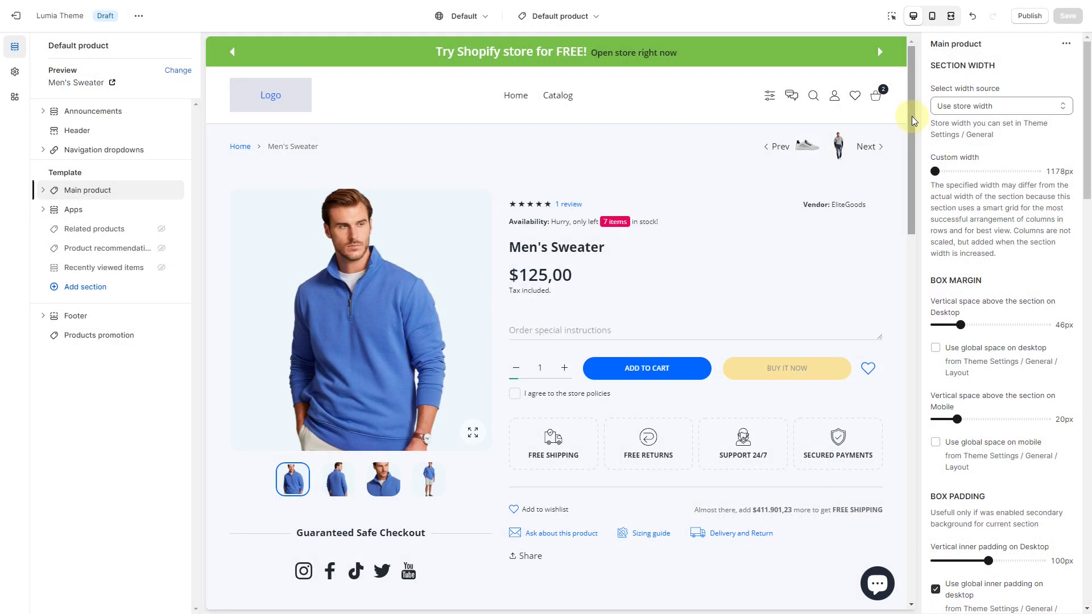
drag(911, 111, 895, 288)
scroll(894, 293, down, 2)
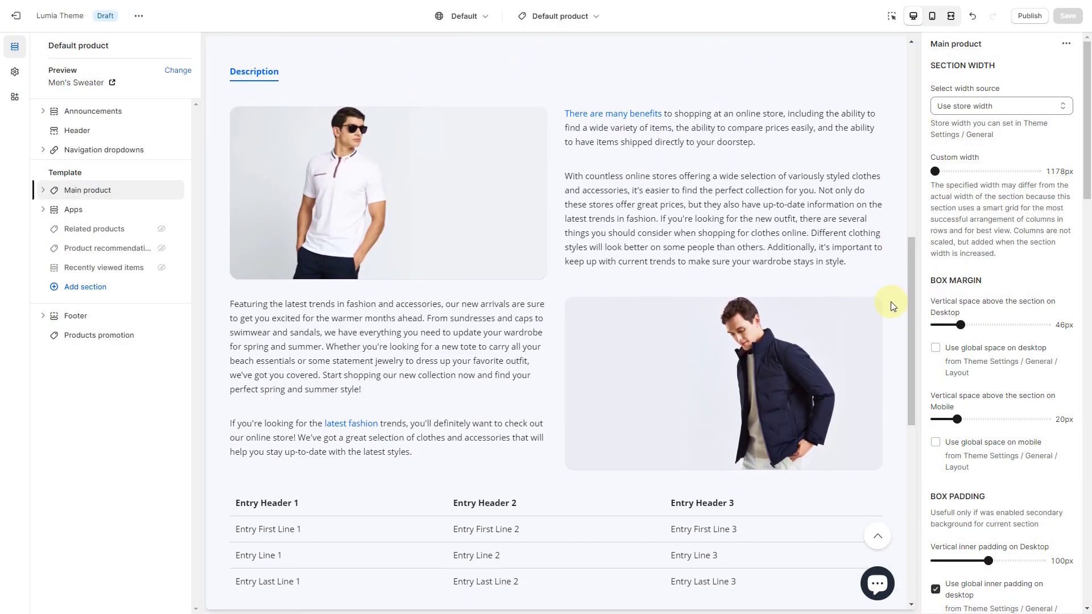
Expand Main product's blocks, ending with Share, and bring up the Add block list.
click(44, 192)
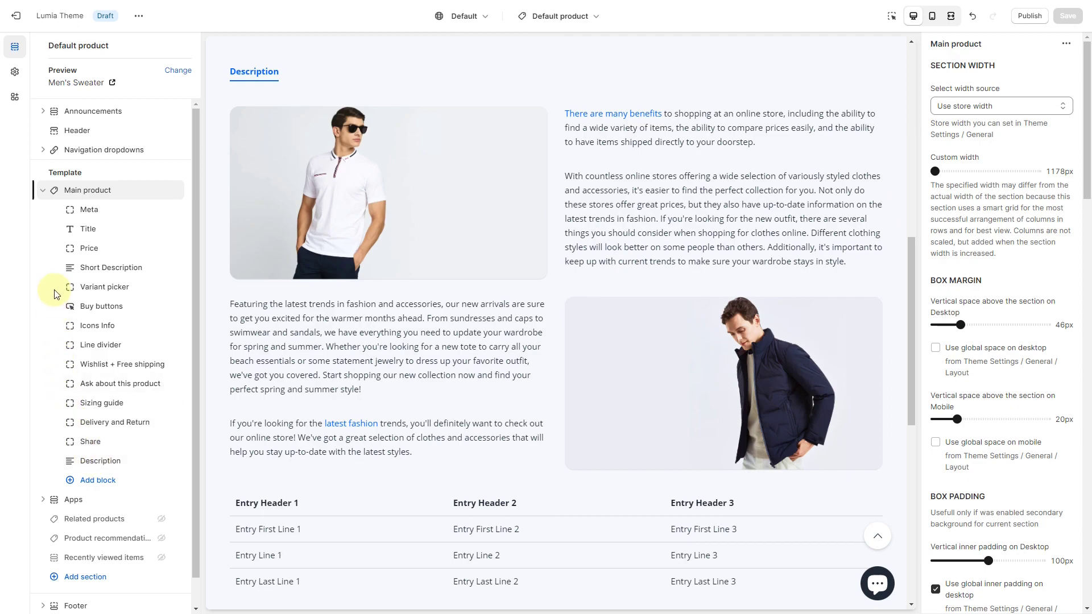
click(44, 192)
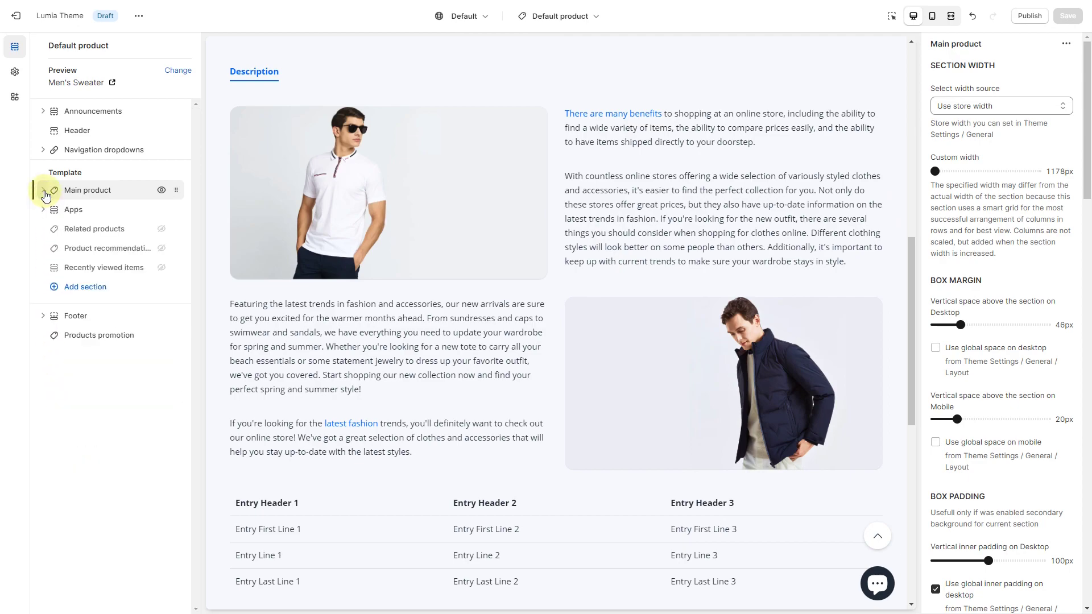
click(45, 196)
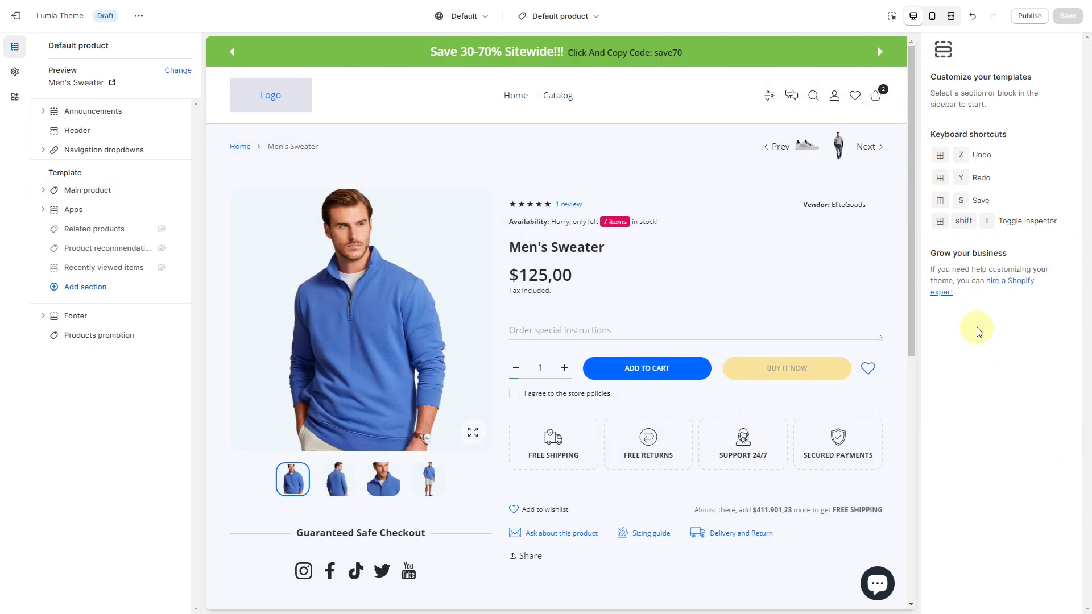
mouse_move(910, 205)
mouse_down()
mouse_move(907, 309)
mouse_move(908, 215)
mouse_up()
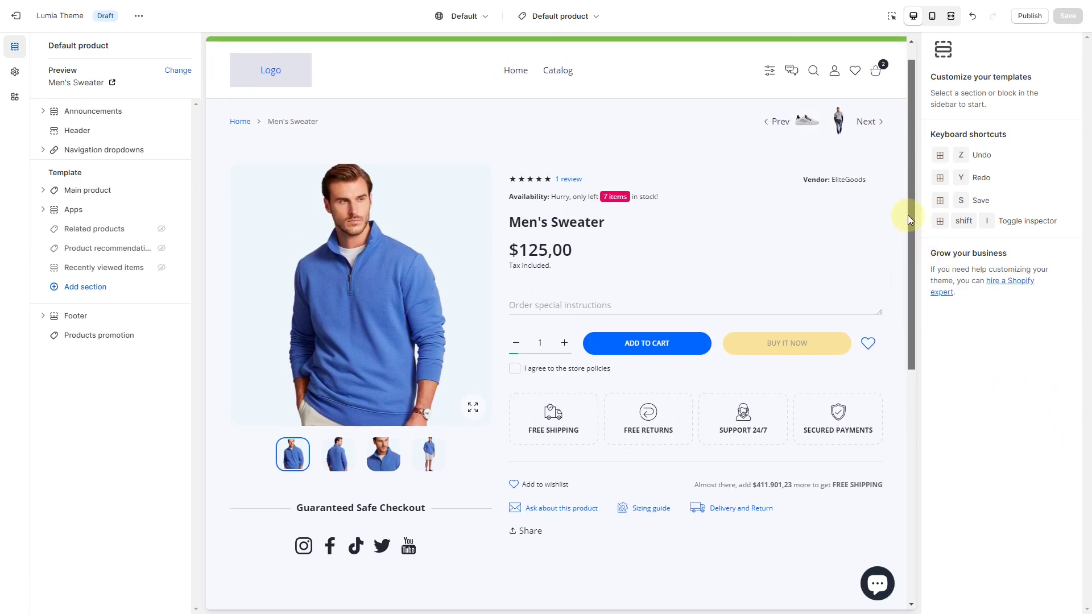
click(44, 193)
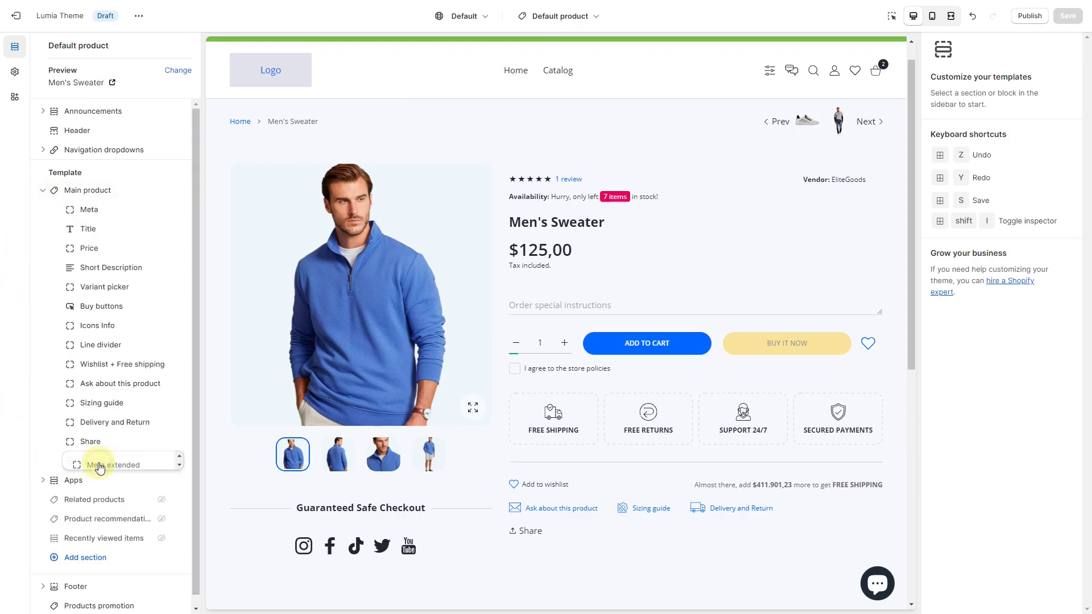
click(99, 465)
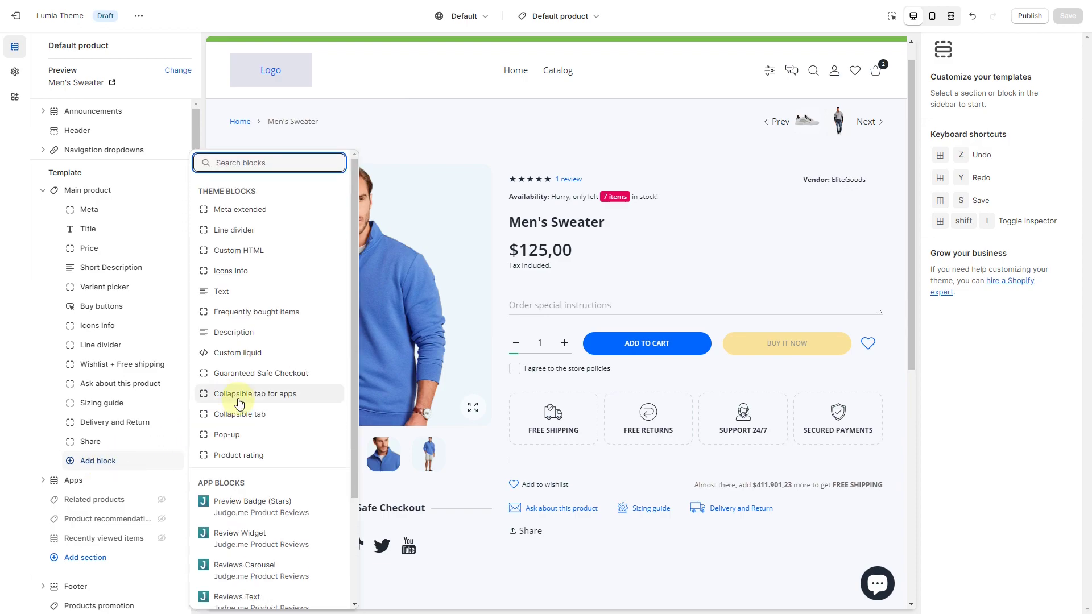
Add a Description block after Share and scroll the preview to it.
click(245, 332)
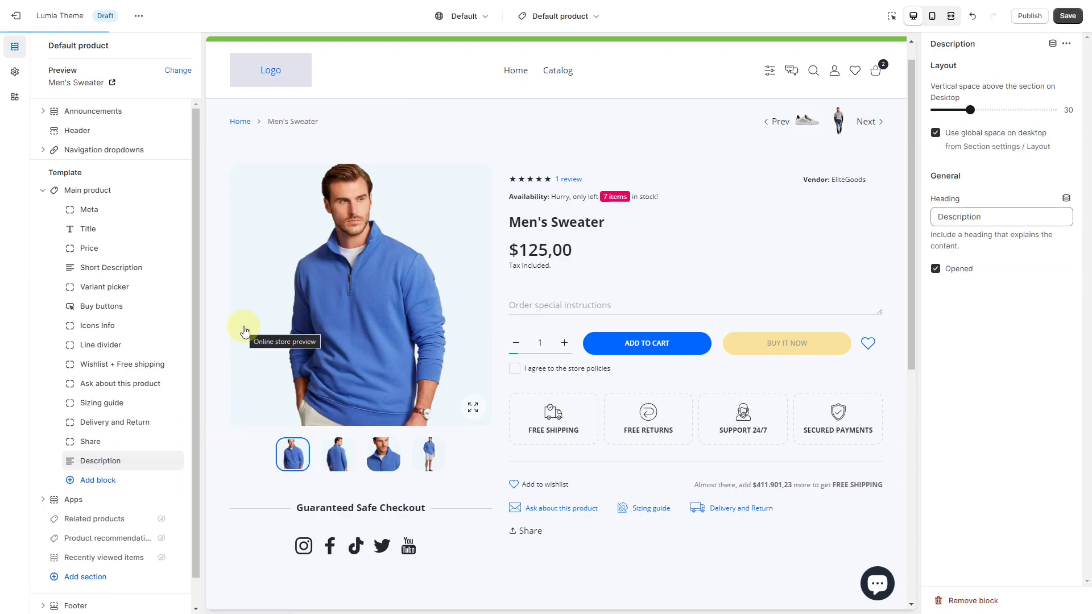
drag(911, 228, 895, 343)
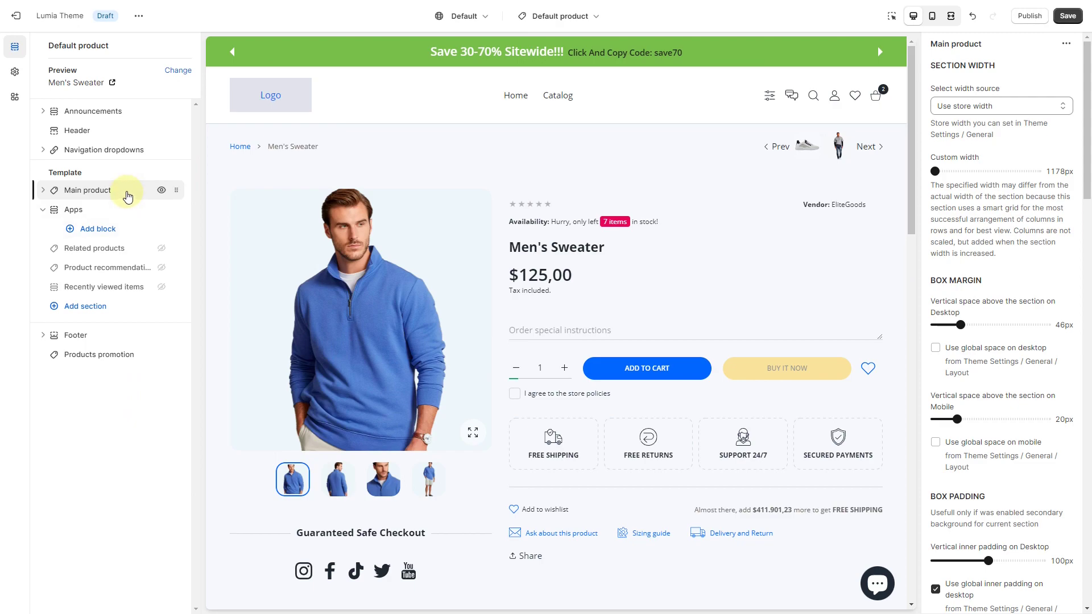
Add a Collapsible tab block to the Main product section.
click(125, 190)
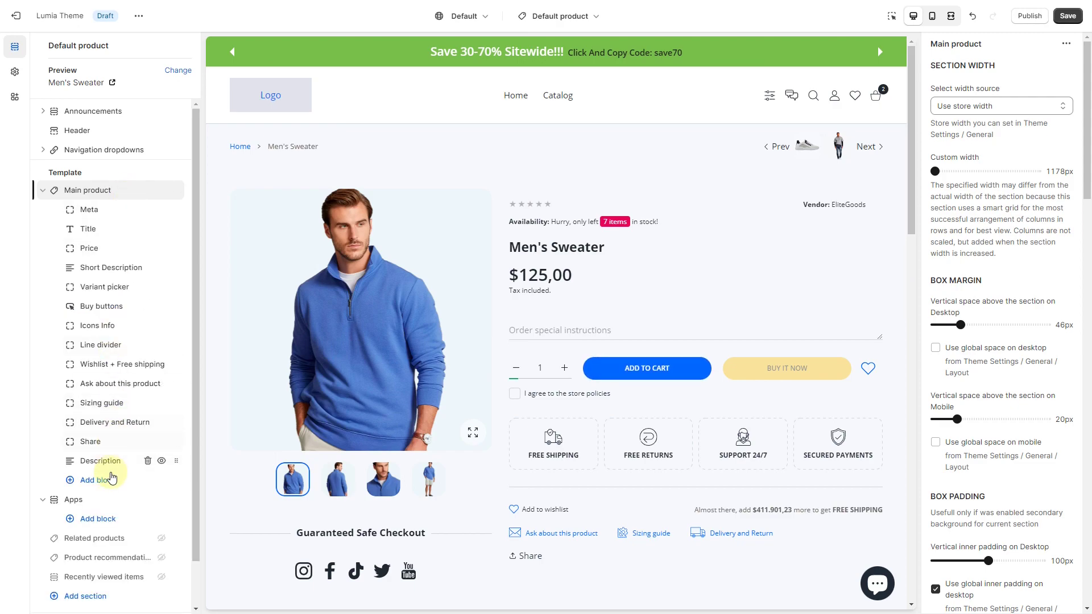
click(110, 481)
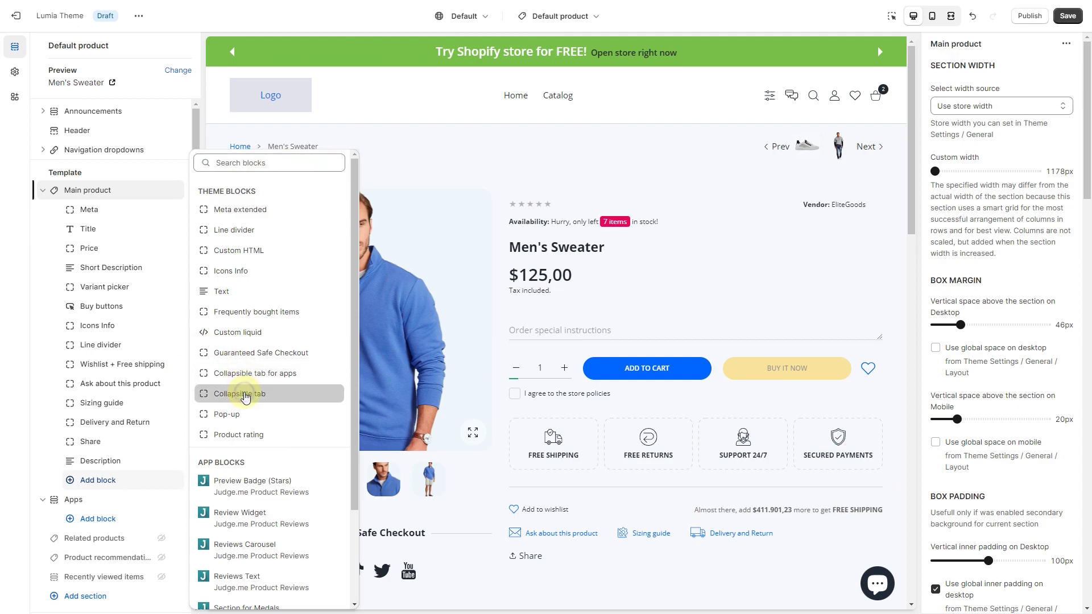
click(244, 394)
Paste Lorem ipsum into Row content, rename the heading to 'Text Tab', and save.
click(992, 325)
key(ctrl+v)
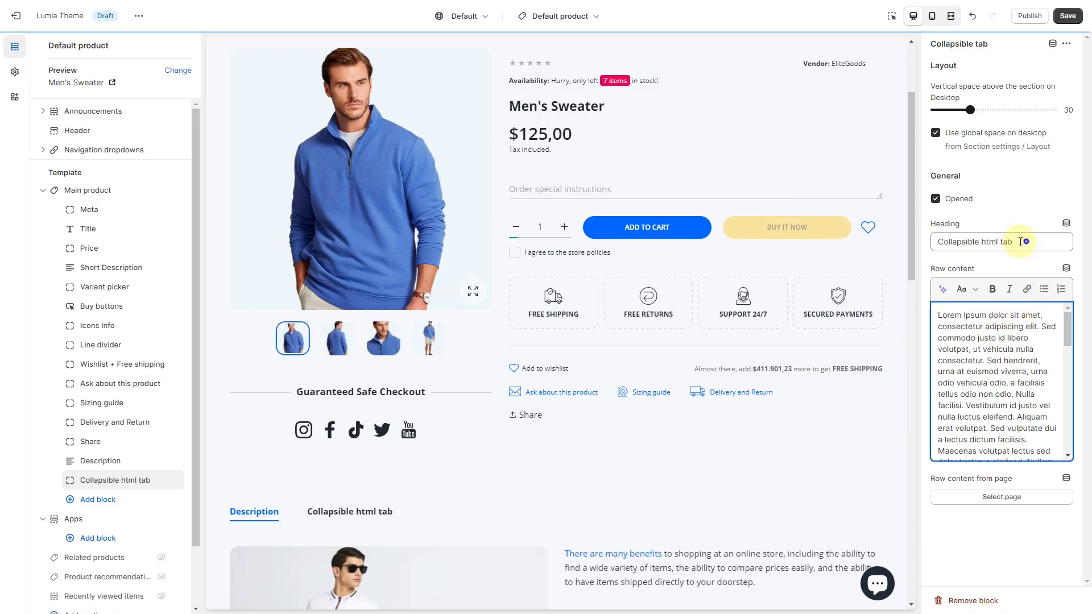
drag(1026, 241, 934, 242)
text(Text Tab)
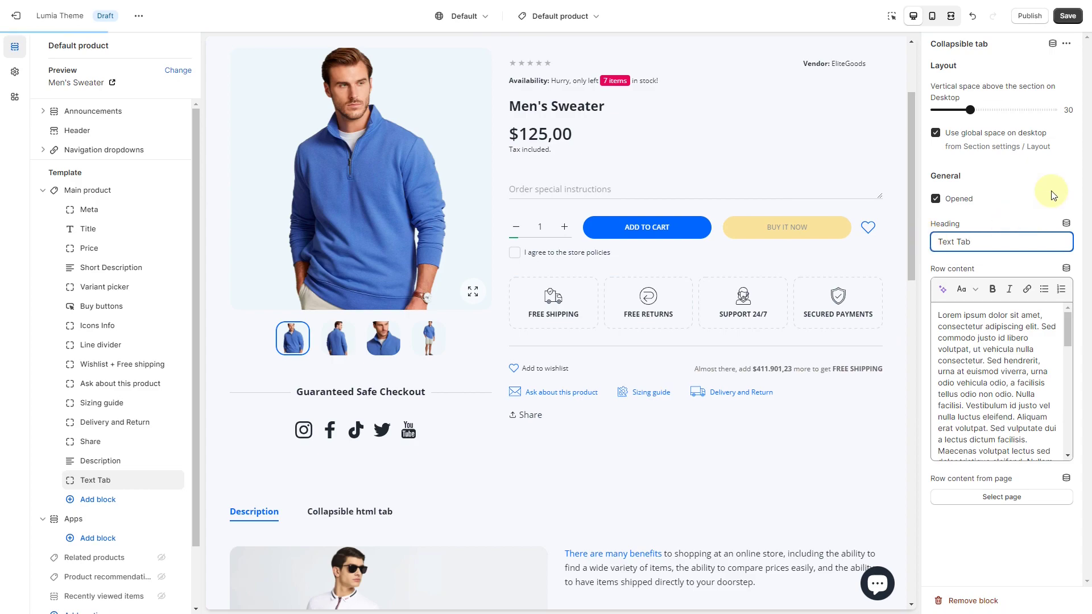
click(1068, 17)
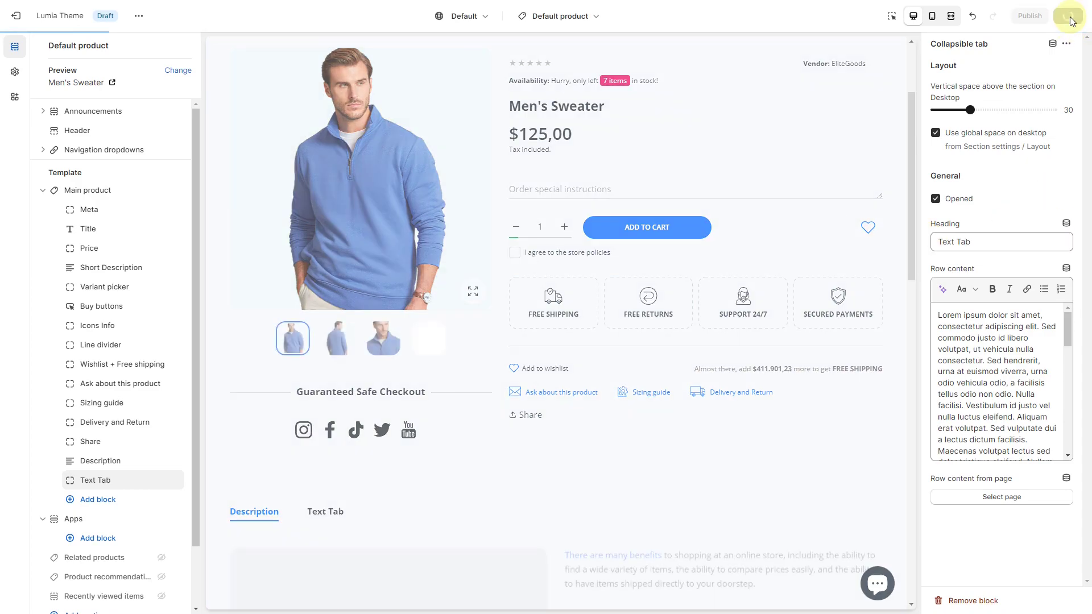
Preview the Text Tab and Description tab contents, then reselect Main product's block list.
scroll(713, 443, down, 6)
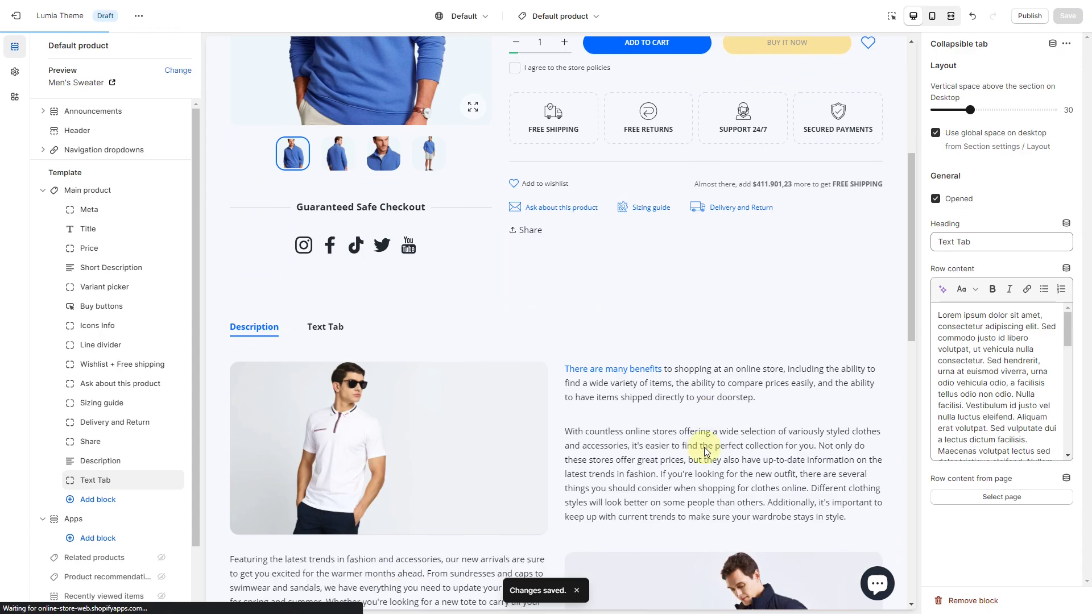
click(331, 171)
click(256, 171)
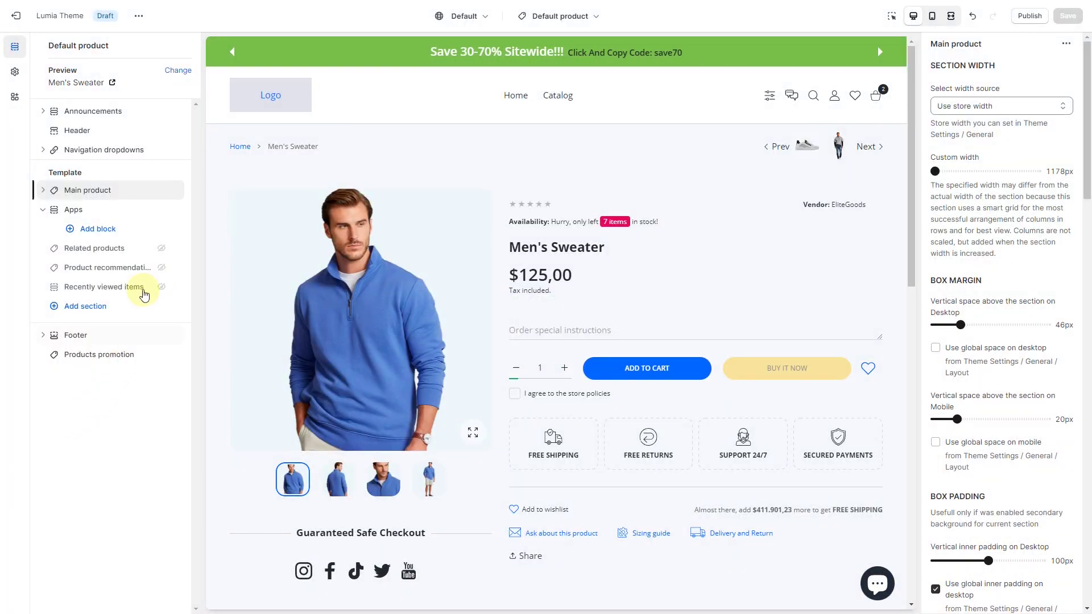
click(123, 191)
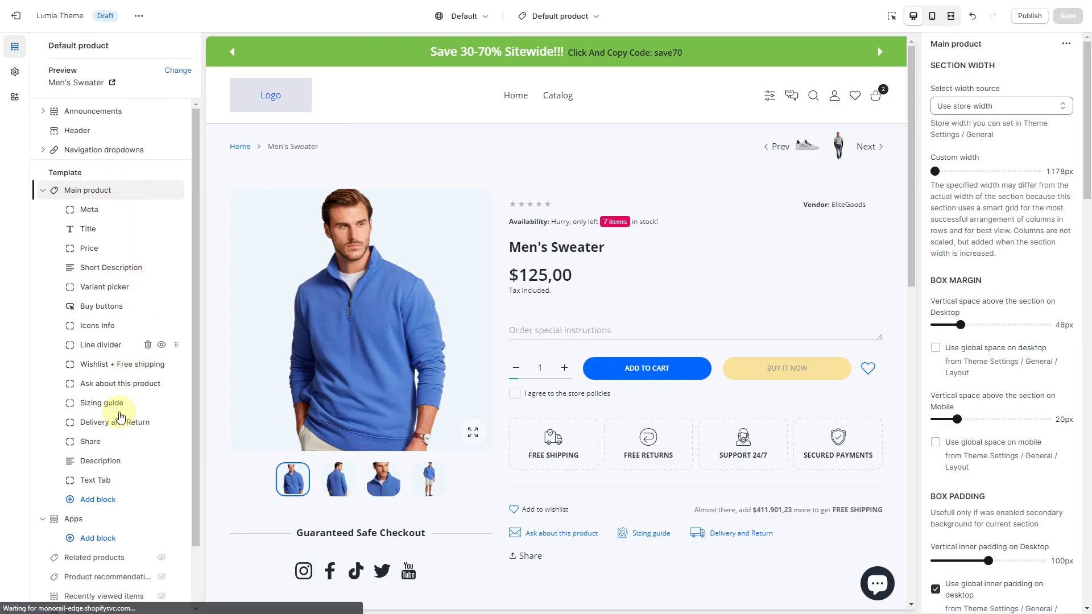
Add a collapsible tab block whose content comes from the Sizing tables page.
click(106, 500)
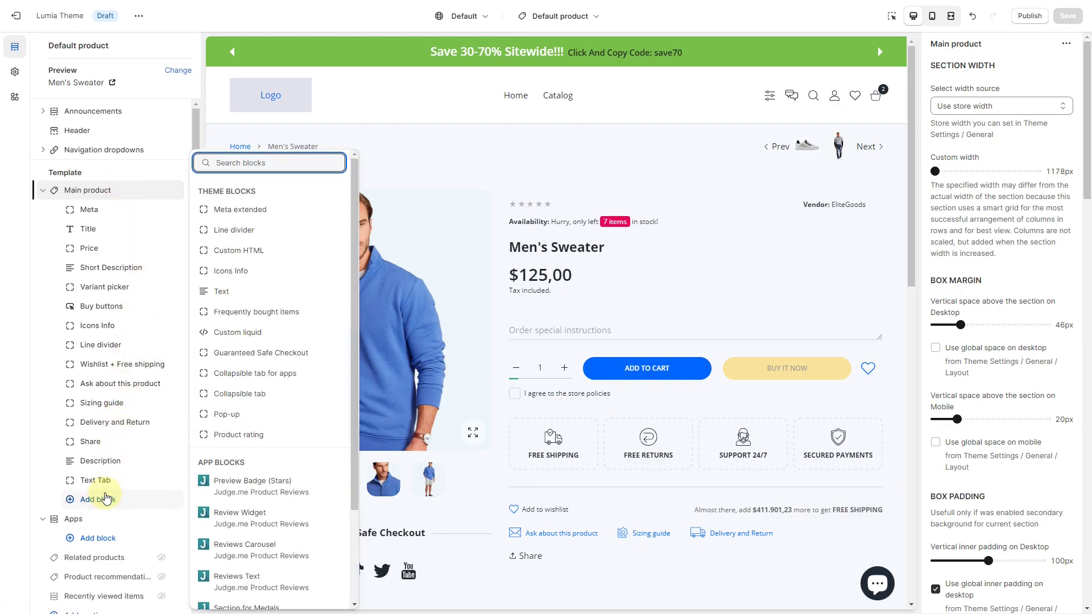
click(242, 394)
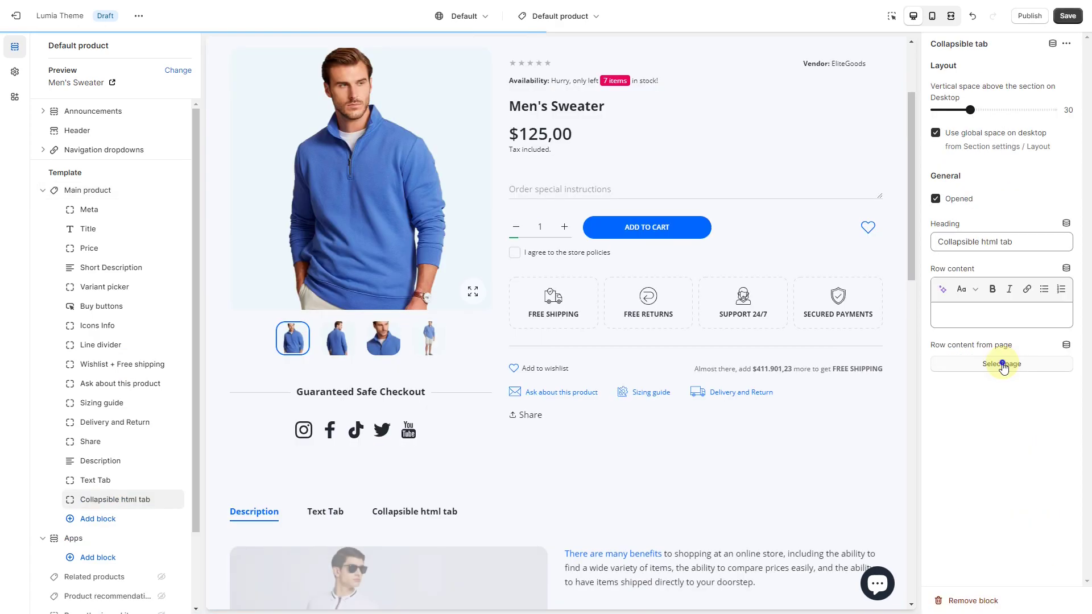
click(1003, 367)
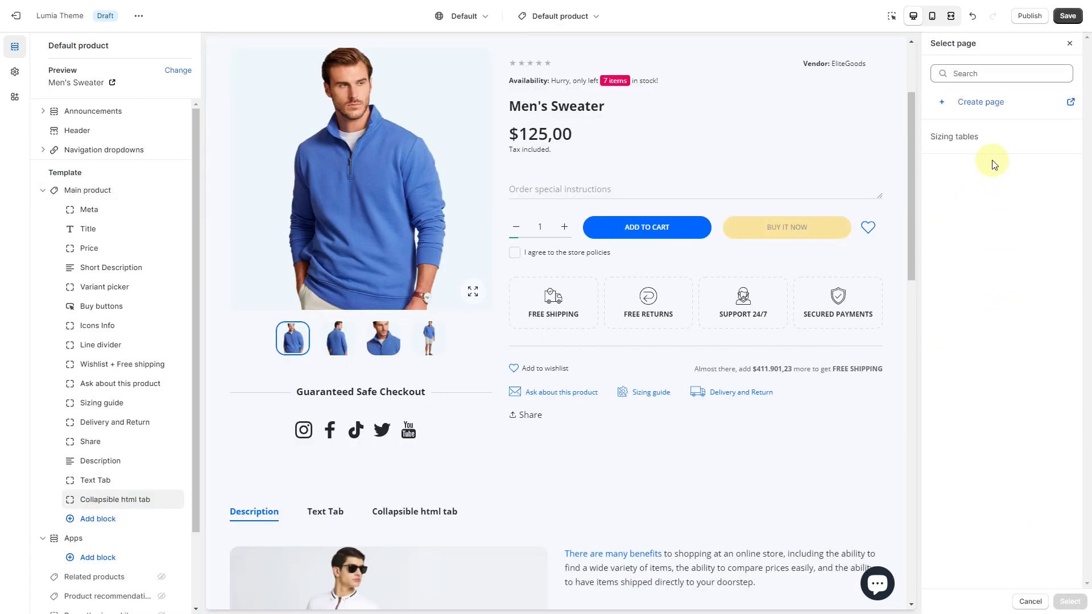
click(976, 137)
click(1070, 600)
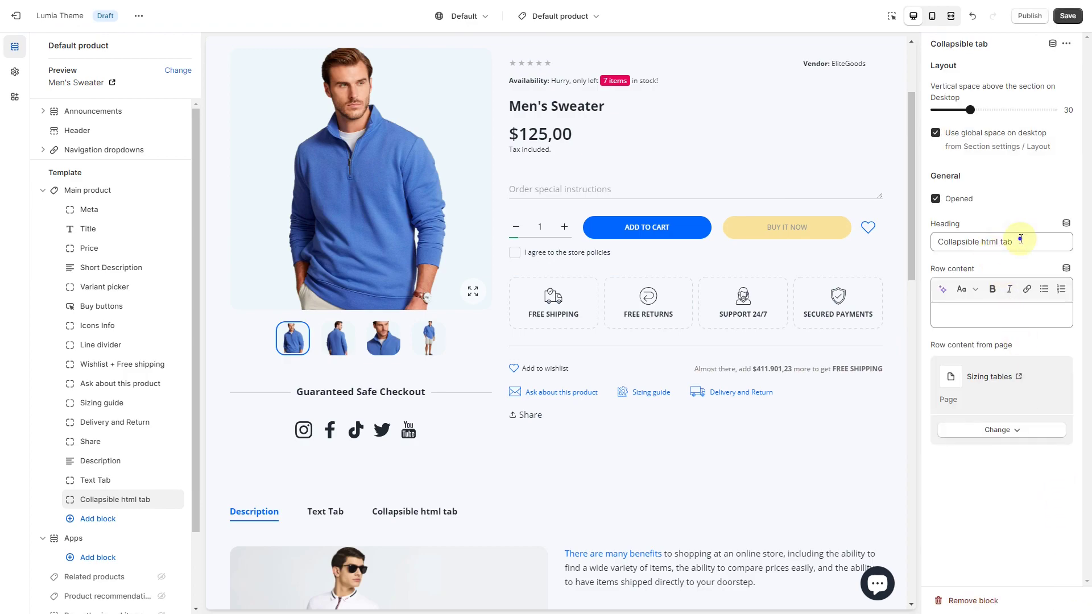
Change the tab heading to 'Page Tab' and save the template.
drag(1014, 242, 924, 246)
text(Page )
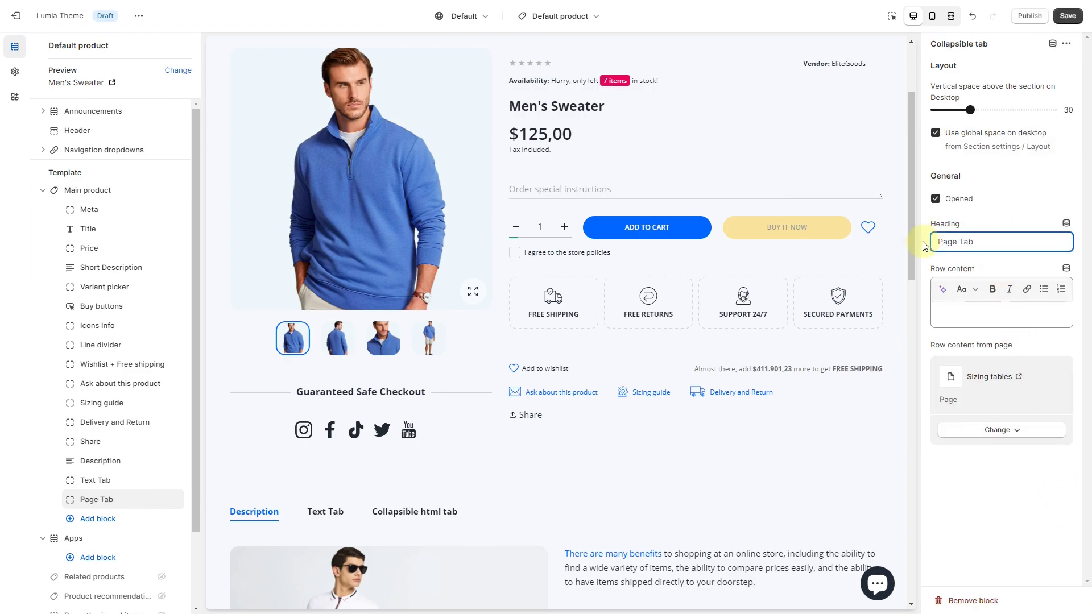
text(Tab)
click(1067, 16)
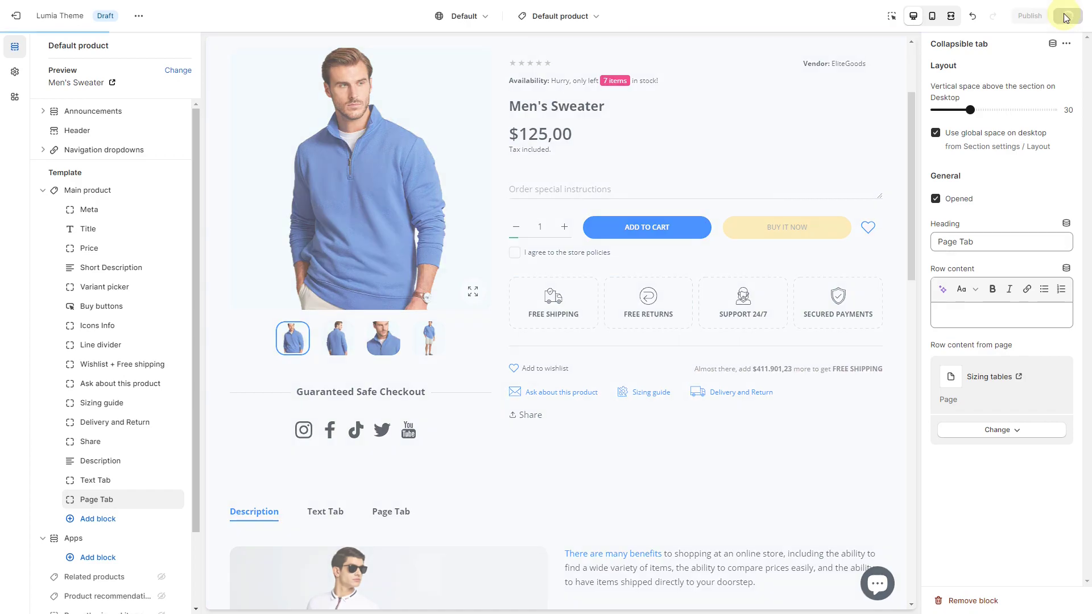
scroll(780, 406, down, 2)
scroll(780, 407, down, 6)
Check the Page Tab content in the preview, then go to the product metafield definitions in Settings.
click(392, 57)
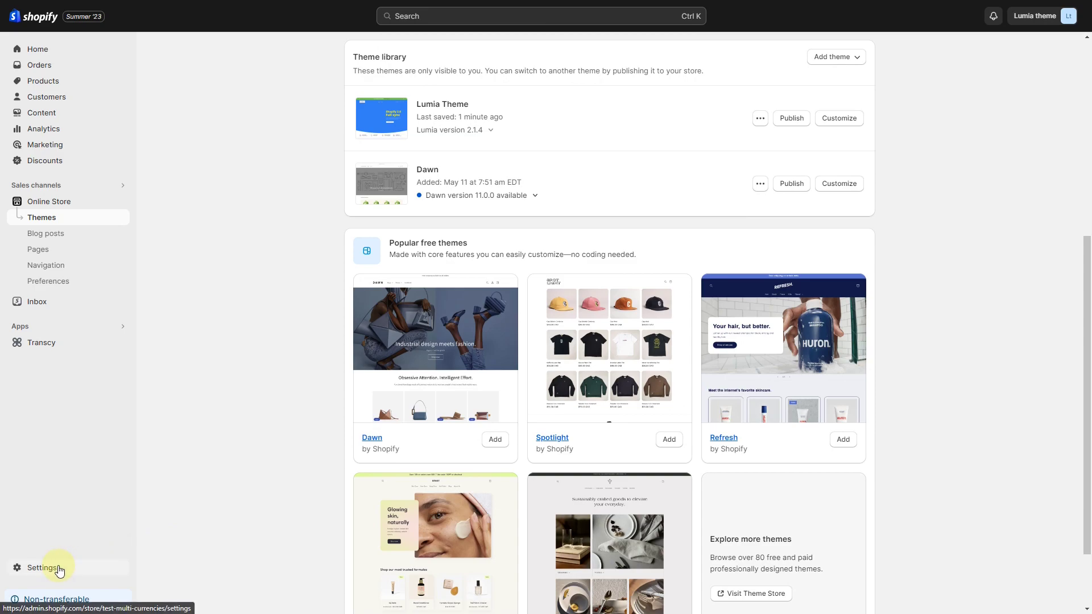
click(59, 568)
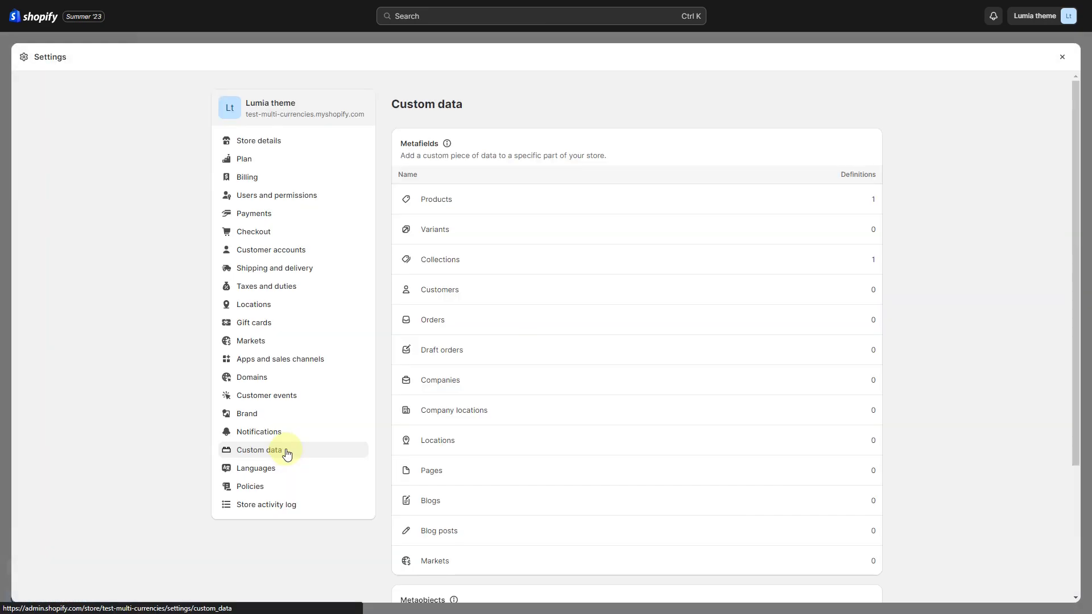
click(489, 203)
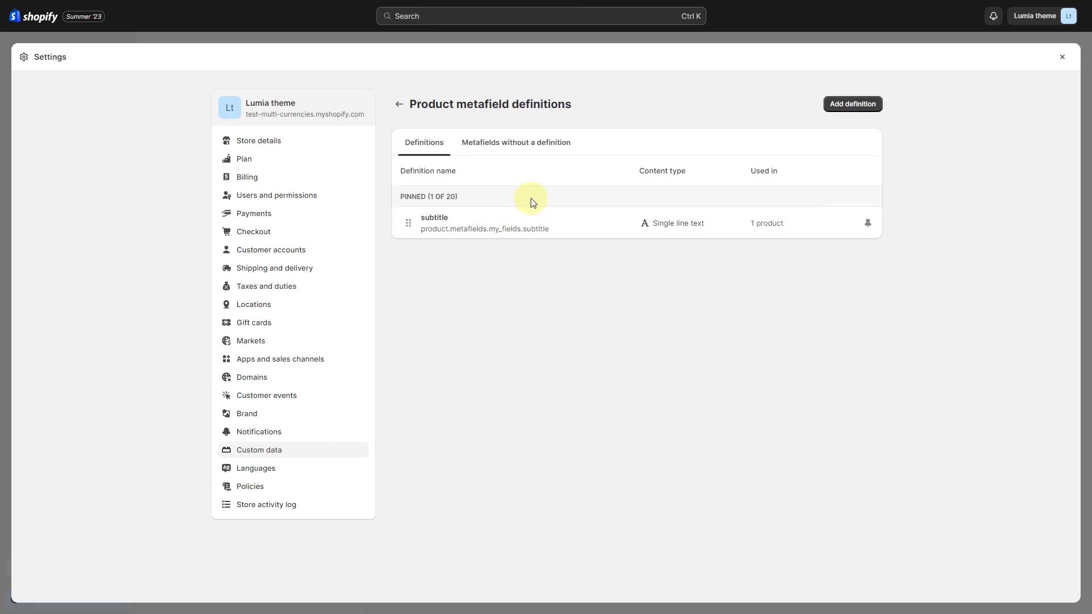
Create a product metafield definition named 'Custom Tab' of type Multi-line text.
click(853, 107)
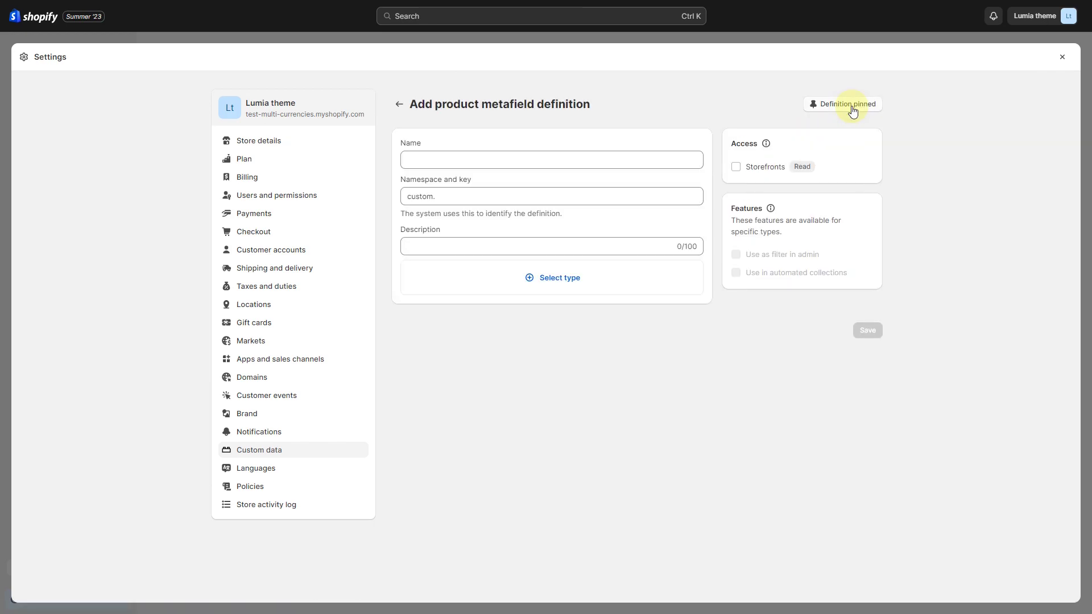
click(523, 156)
text(C)
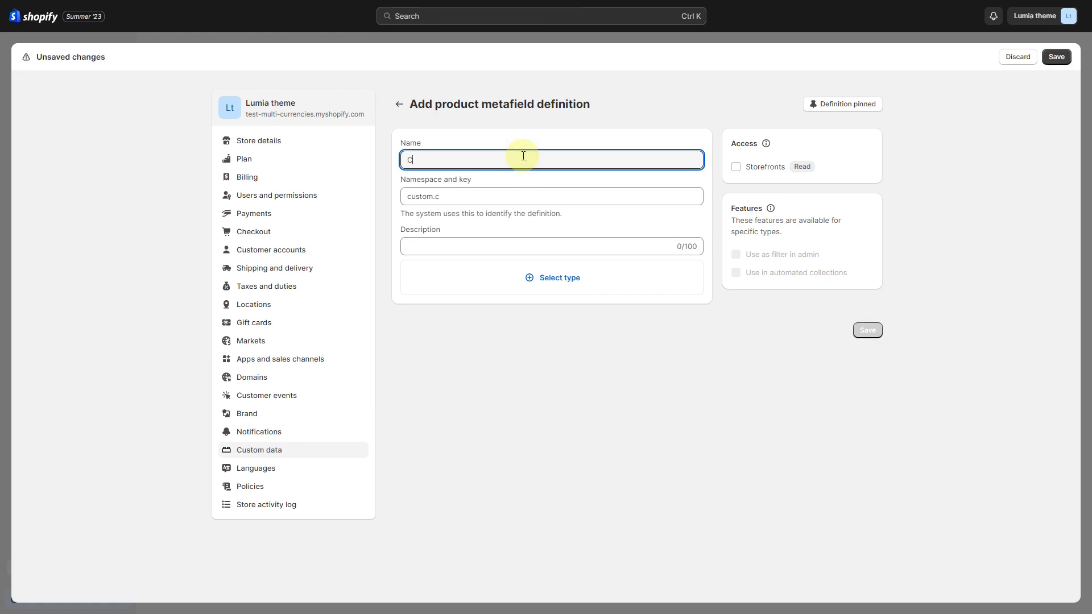
text(m Tab)
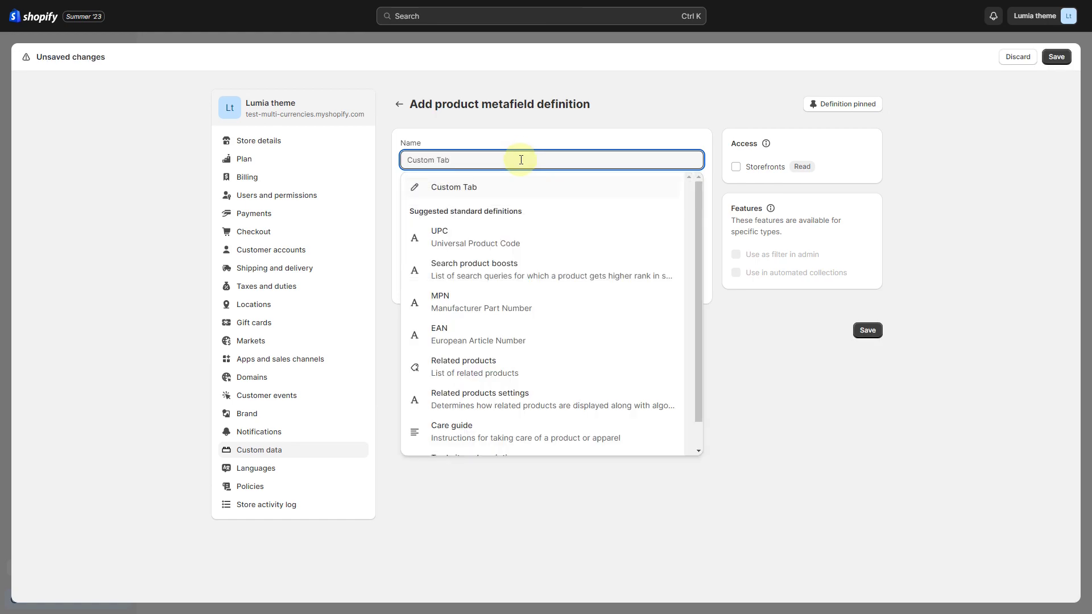
click(507, 186)
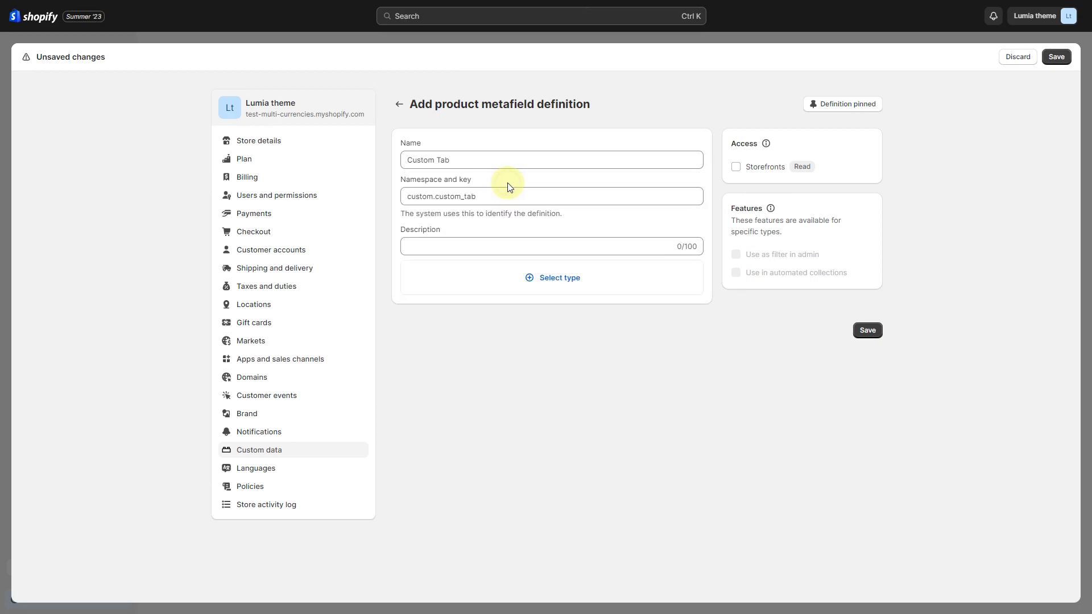
click(536, 277)
click(509, 382)
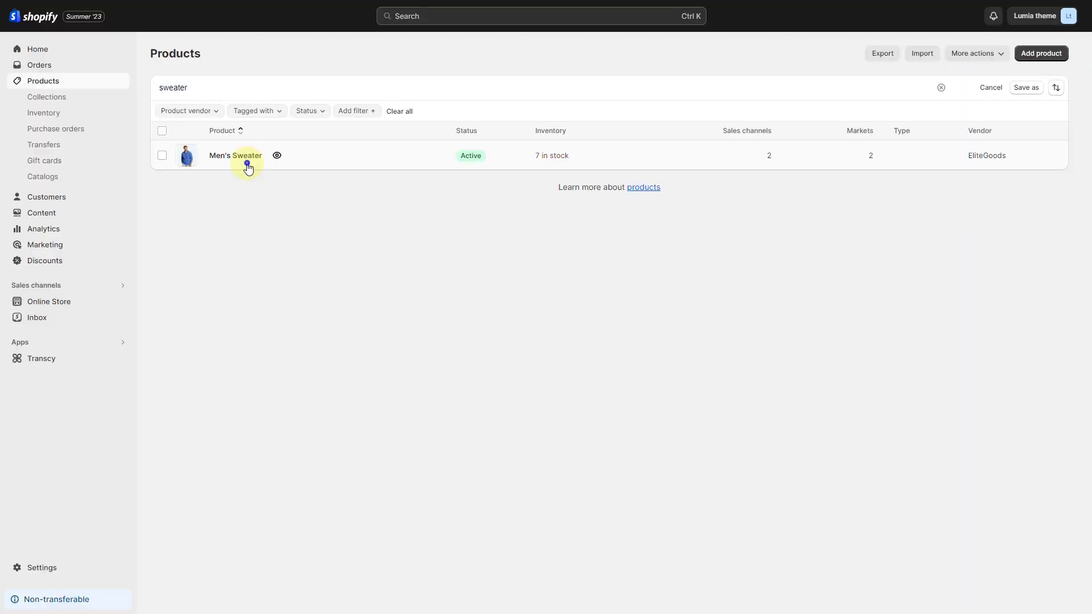
Paste the lorem ipsum text into Men's Sweater's Custom Tab metafield and save the product.
click(247, 165)
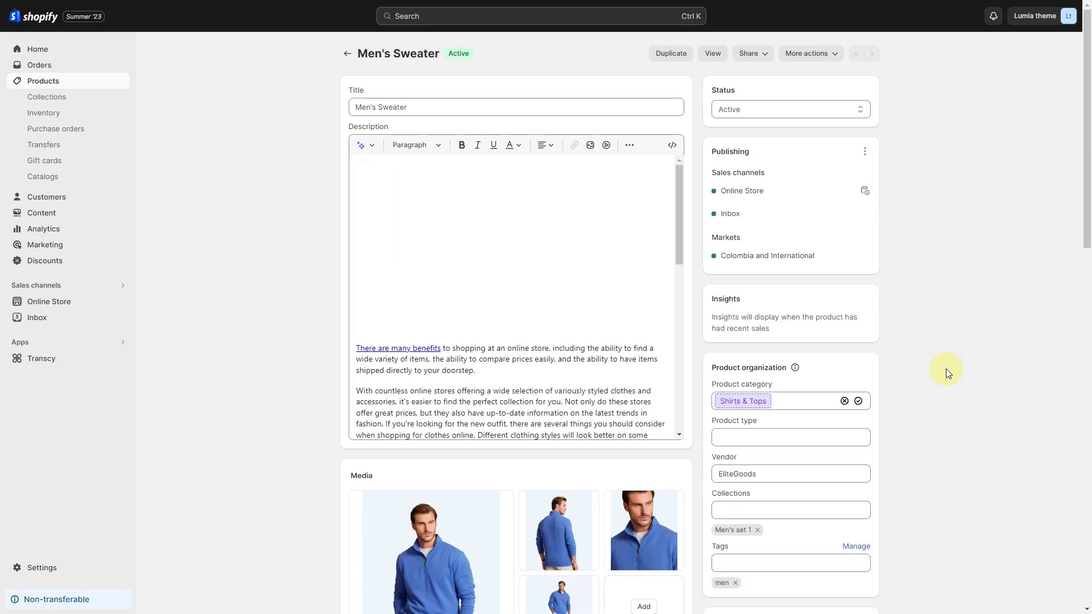
scroll(947, 369, down, 8)
scroll(947, 369, down, 8)
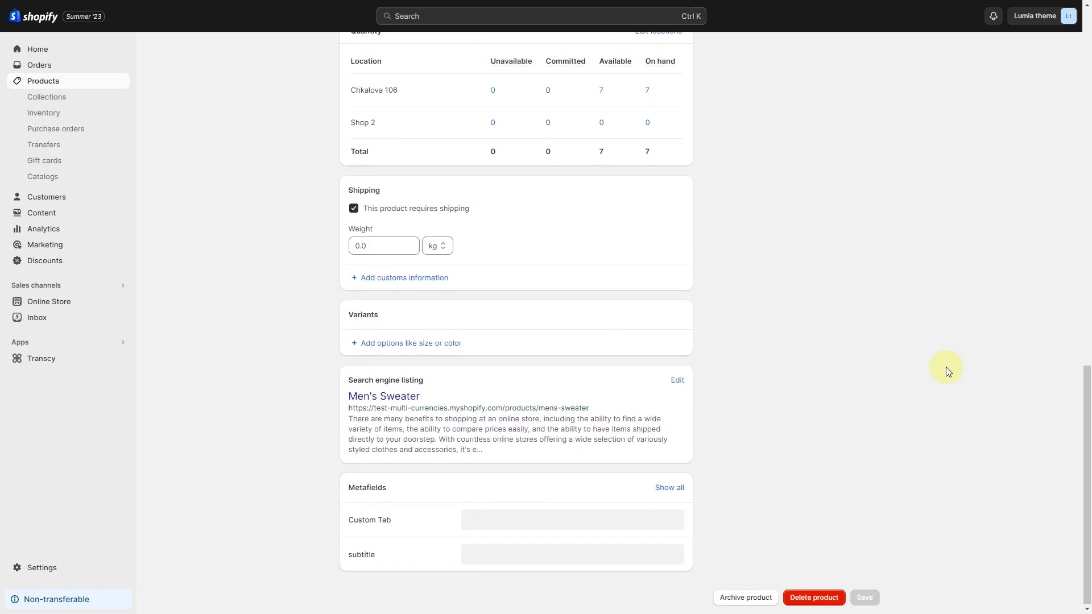
click(579, 521)
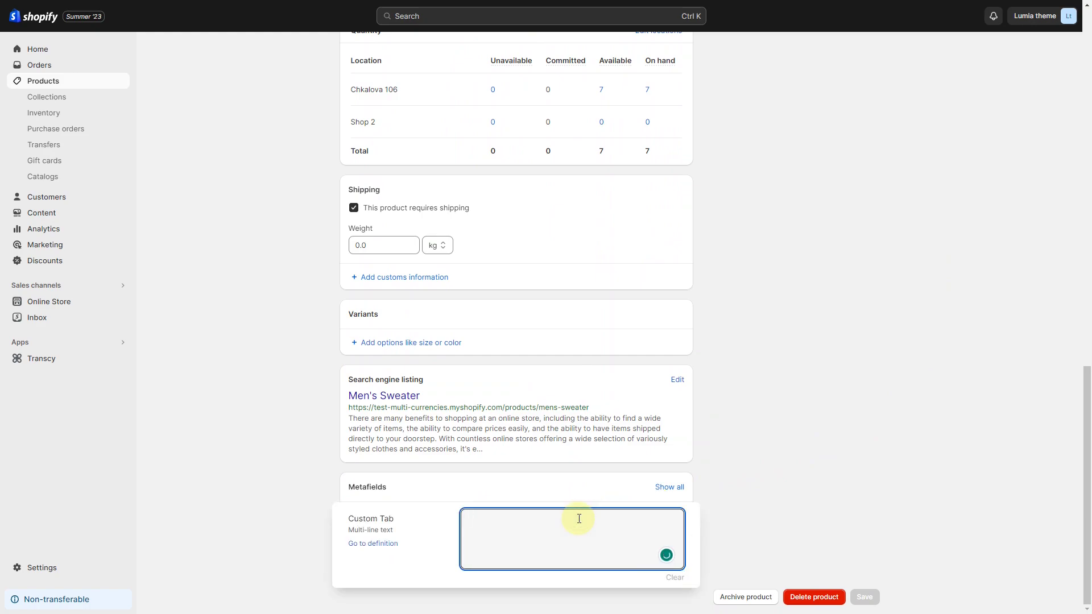
key(ctrl+v)
scroll(725, 463, down, 4)
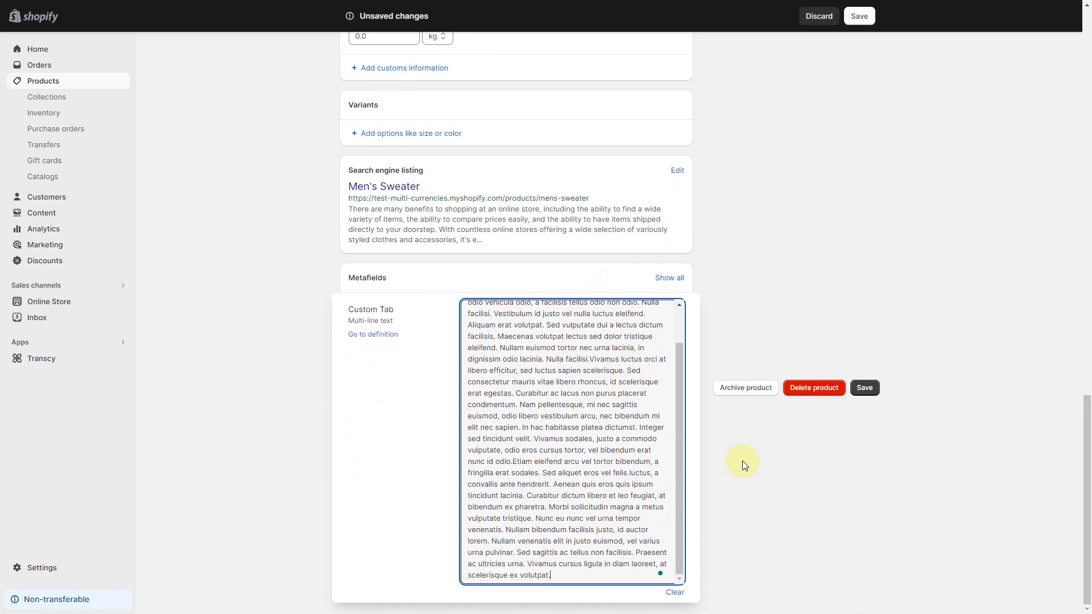
click(862, 395)
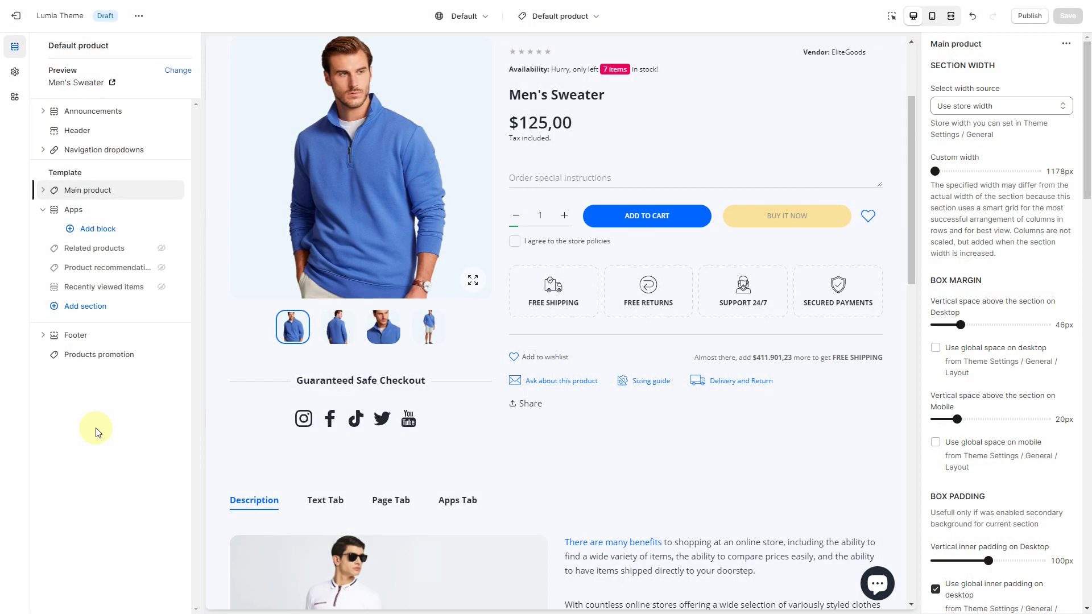
Add a collapsible tab block under Main product headed 'Metafield Tab'.
click(127, 195)
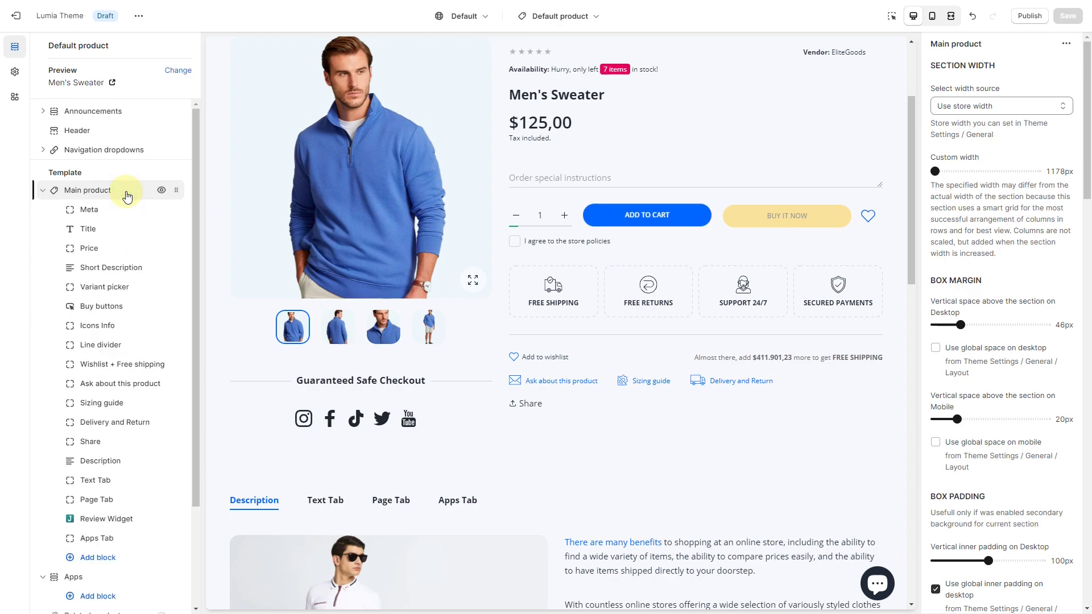
click(106, 561)
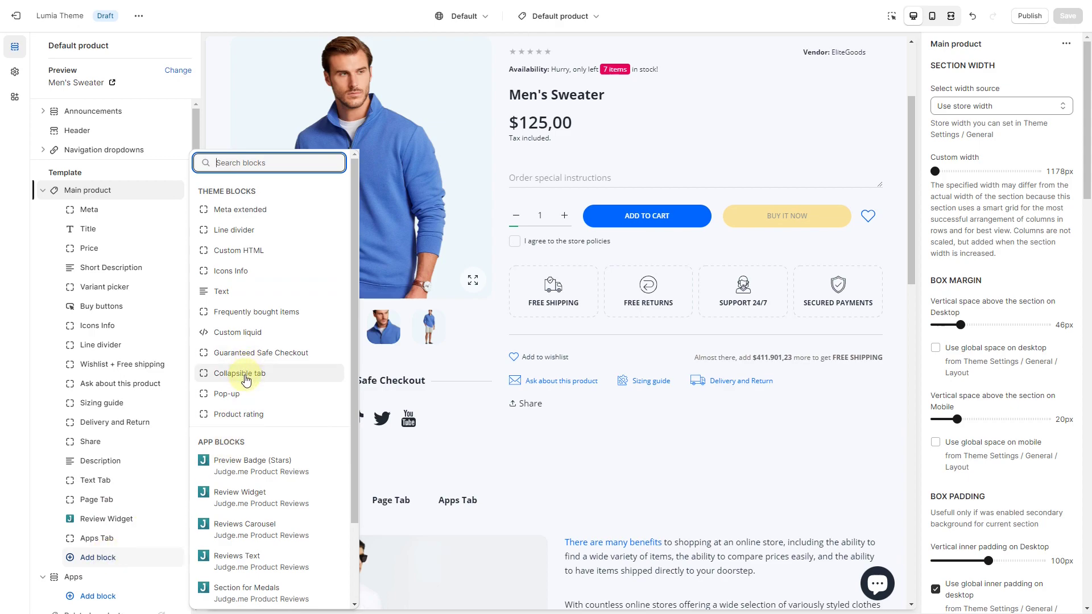
click(246, 380)
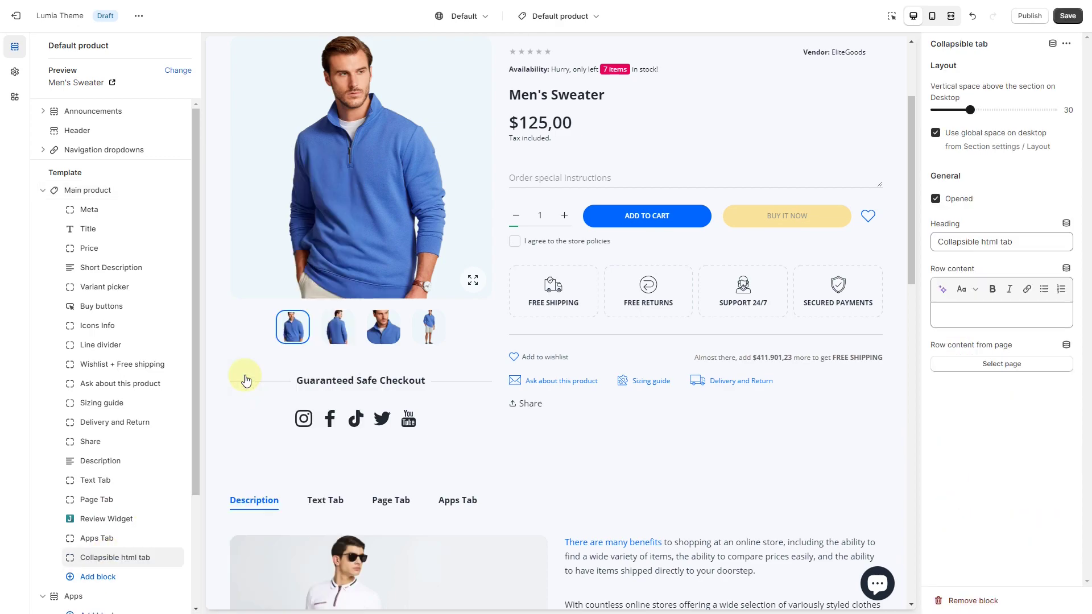
click(1019, 241)
drag(1019, 241, 928, 242)
text(Metafield Tab)
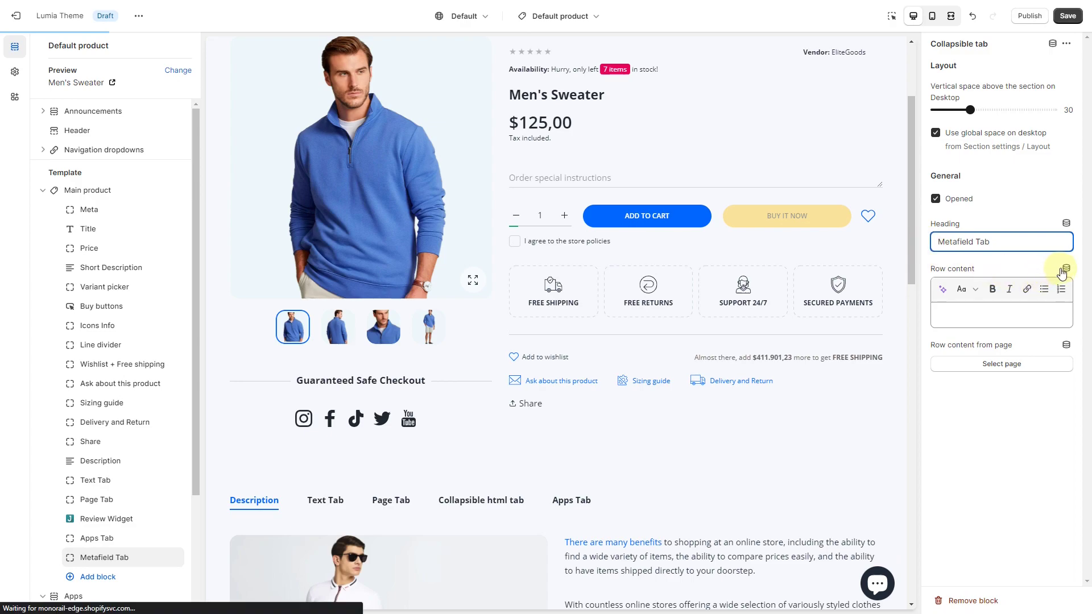
Link the tab's row content to the Custom Tab metafield, save, and preview it.
click(1067, 269)
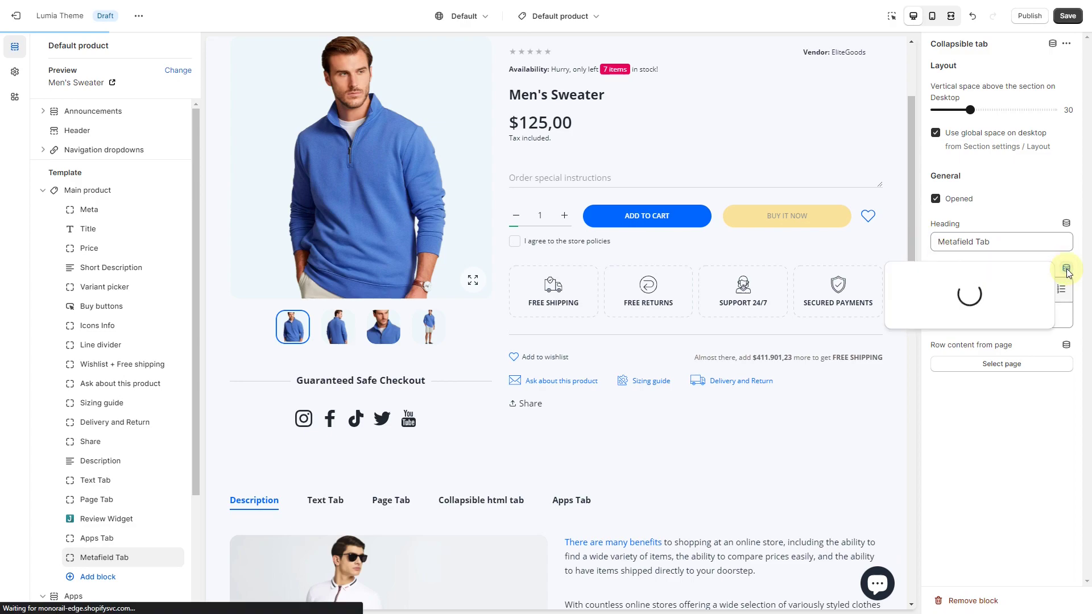
click(962, 431)
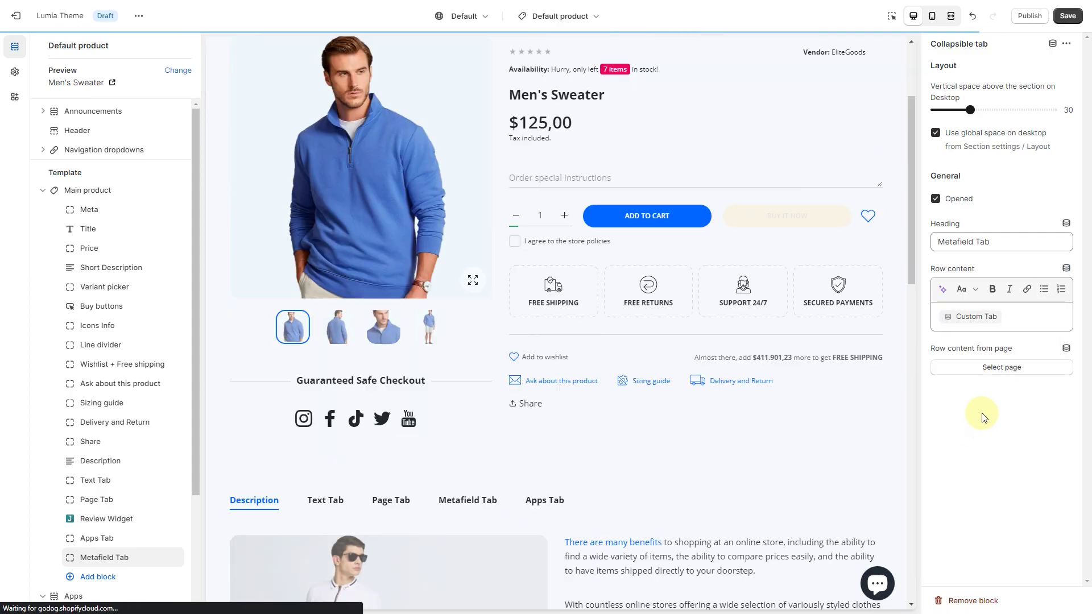
click(1067, 17)
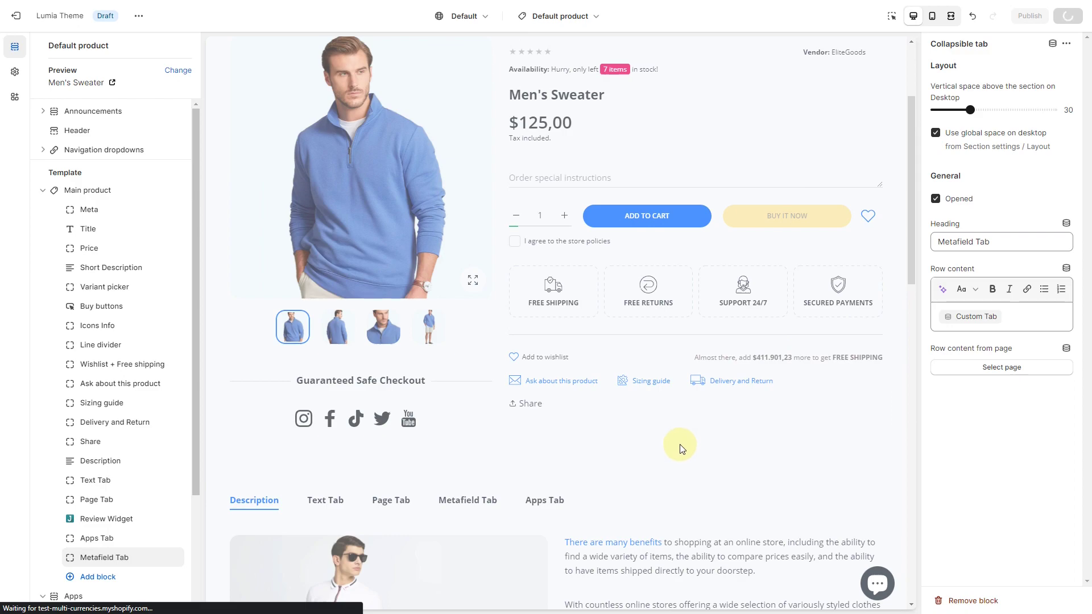
scroll(680, 445, down, 4)
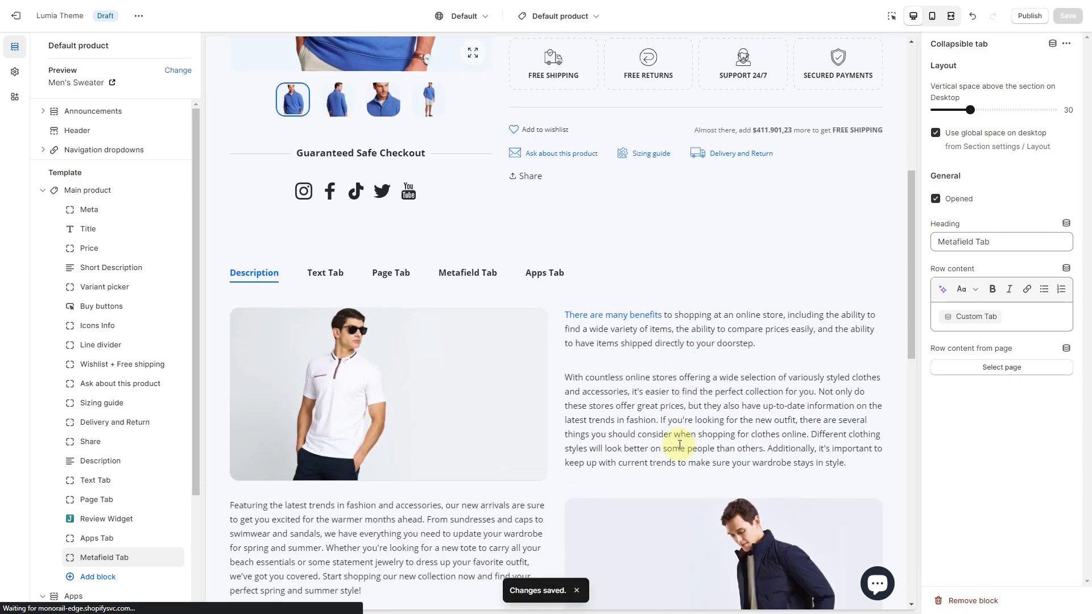
scroll(570, 352, down, 2)
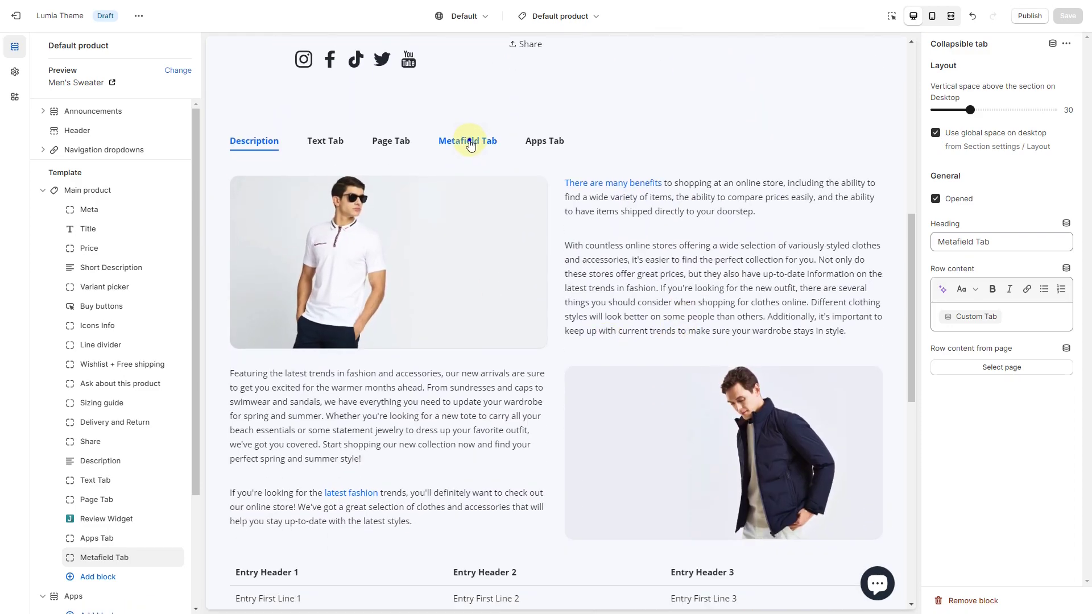
click(469, 142)
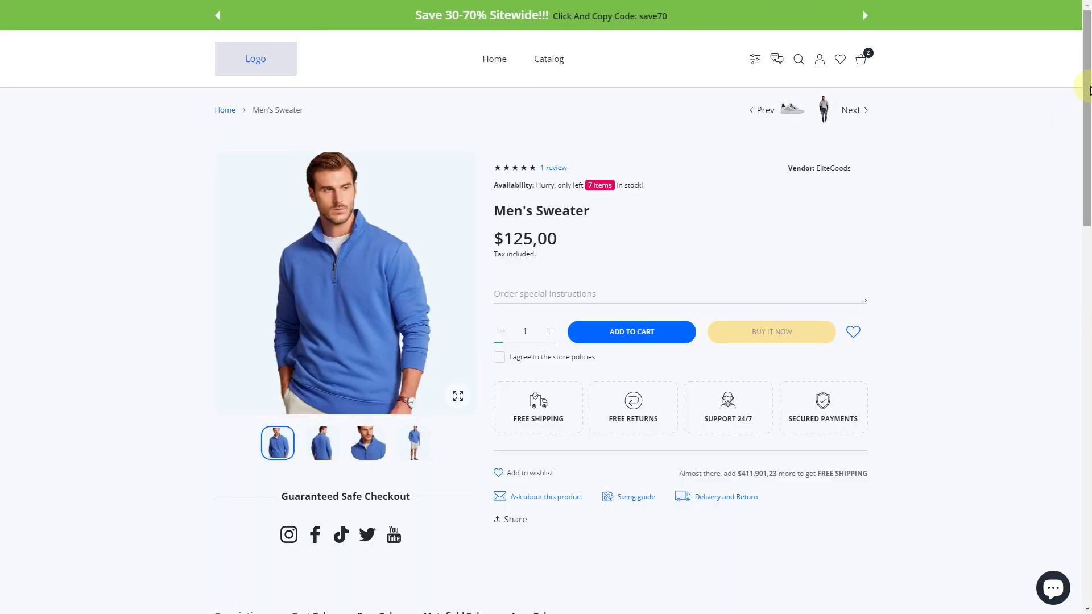
Scroll the preview to the product tabs and show the Apps Tab's customer reviews.
drag(1087, 80, 1088, 276)
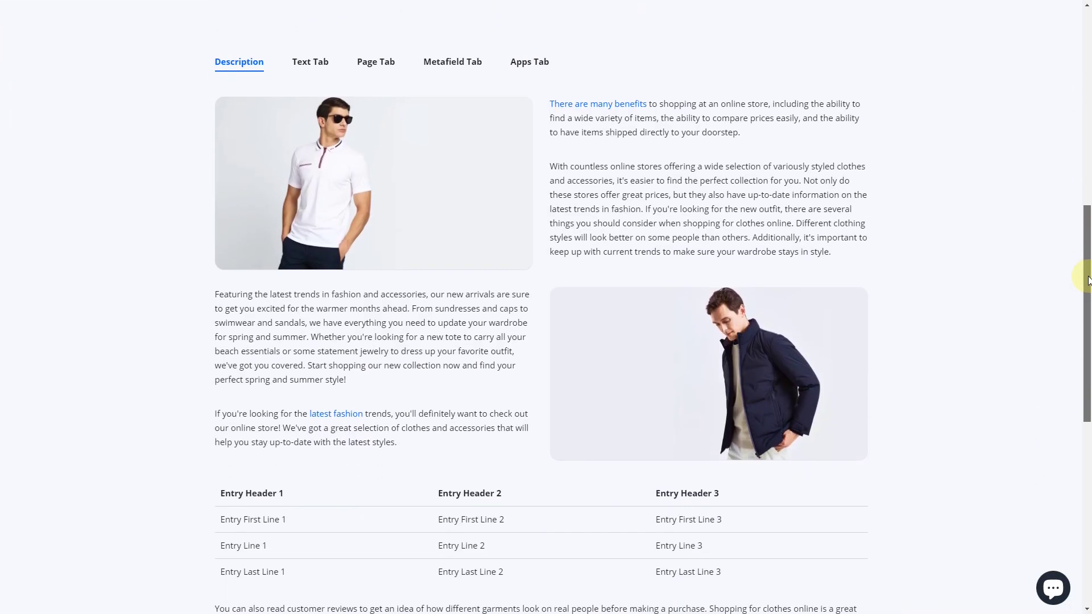
click(532, 63)
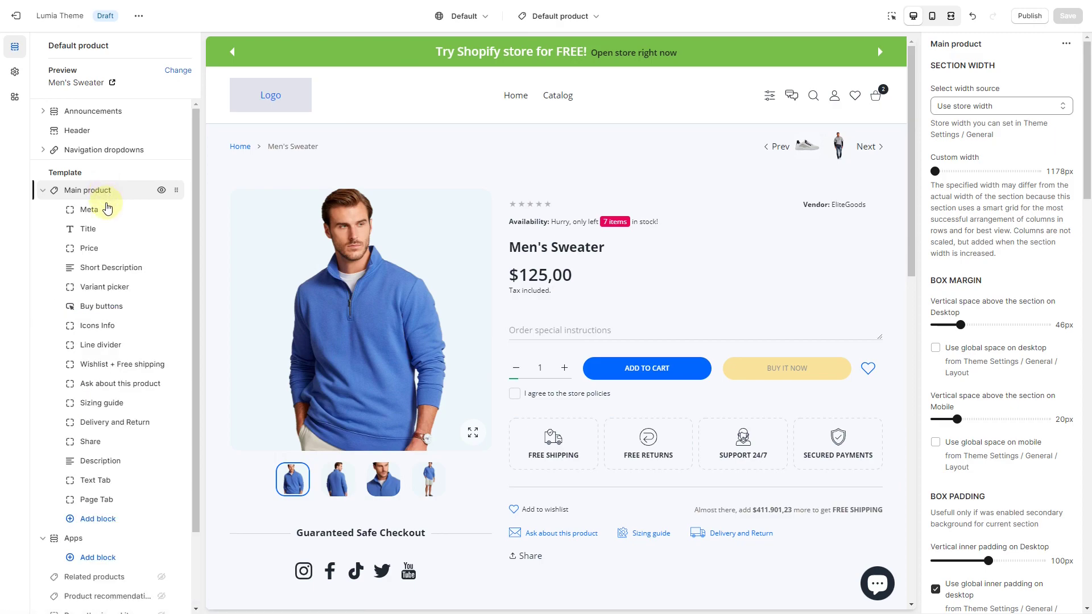
Add a Review Widget block plus a collapsible apps tab headed 'Apps Tab' to Main product.
click(103, 519)
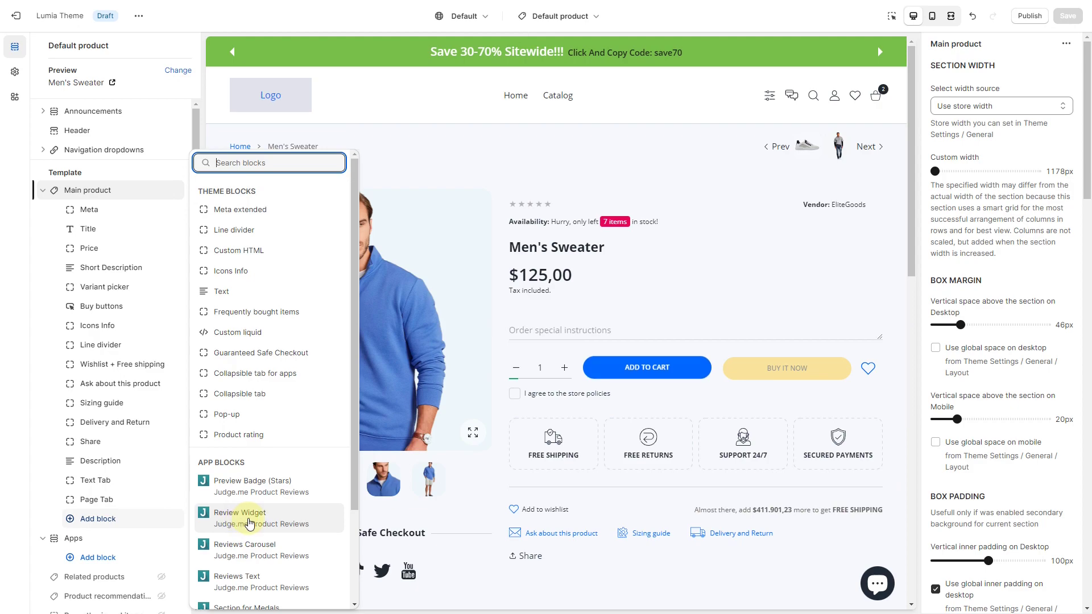
click(243, 521)
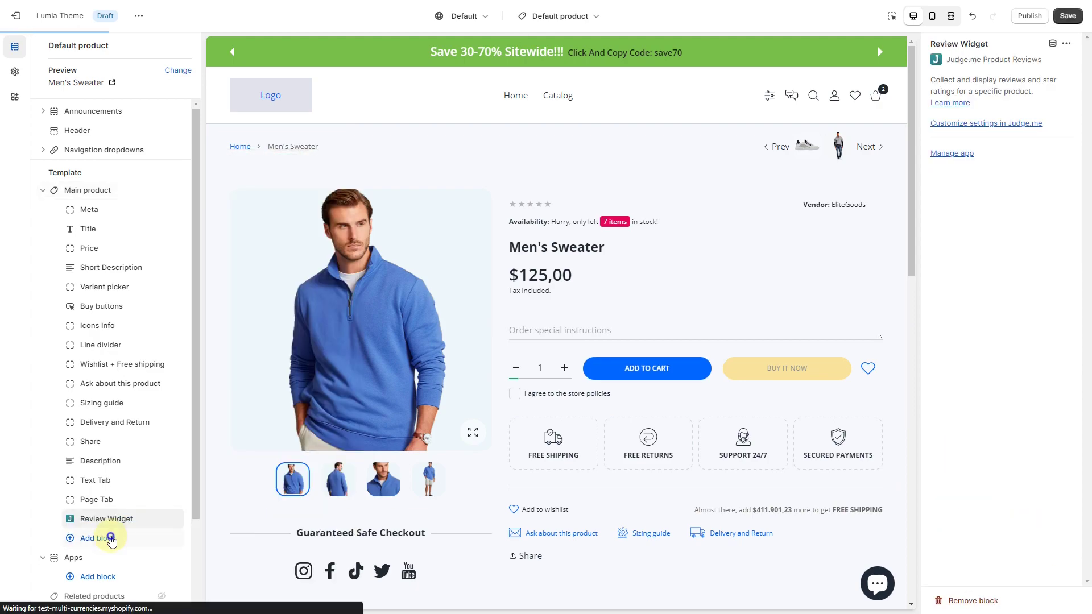
click(102, 539)
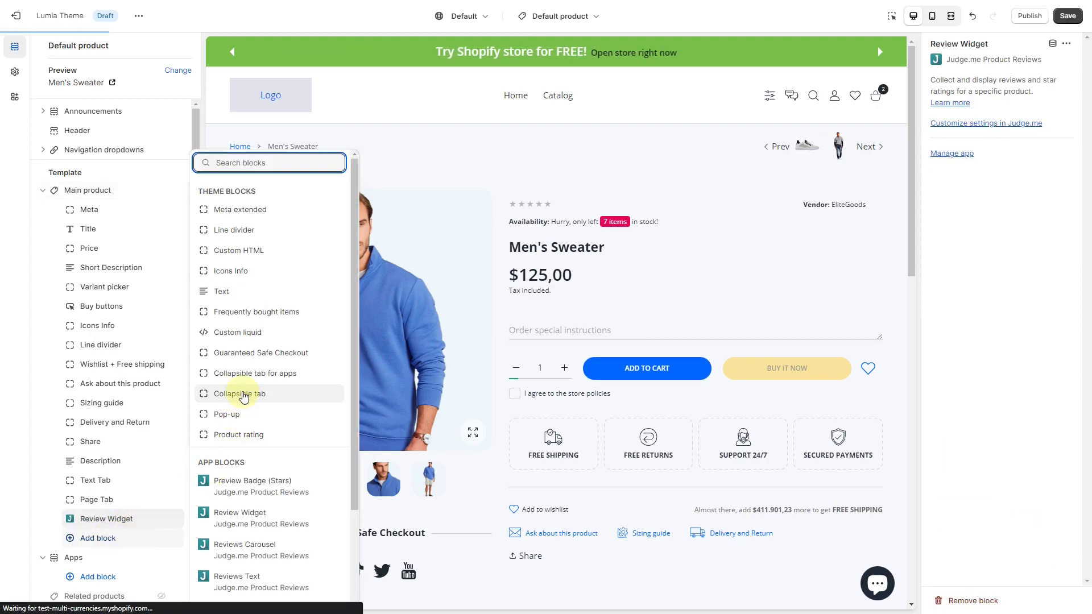
click(245, 374)
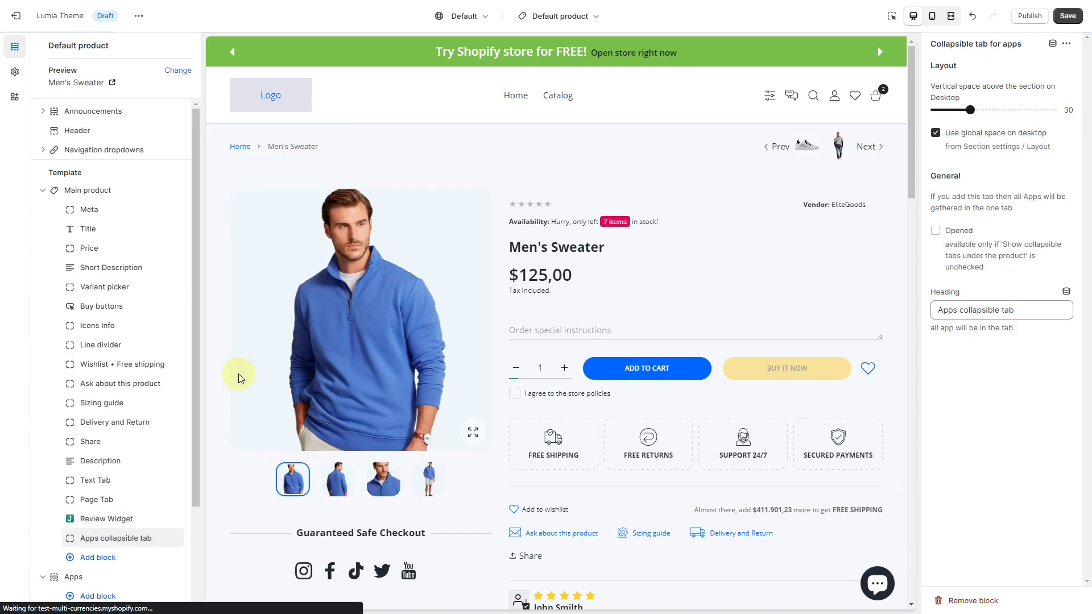
drag(1018, 310, 934, 309)
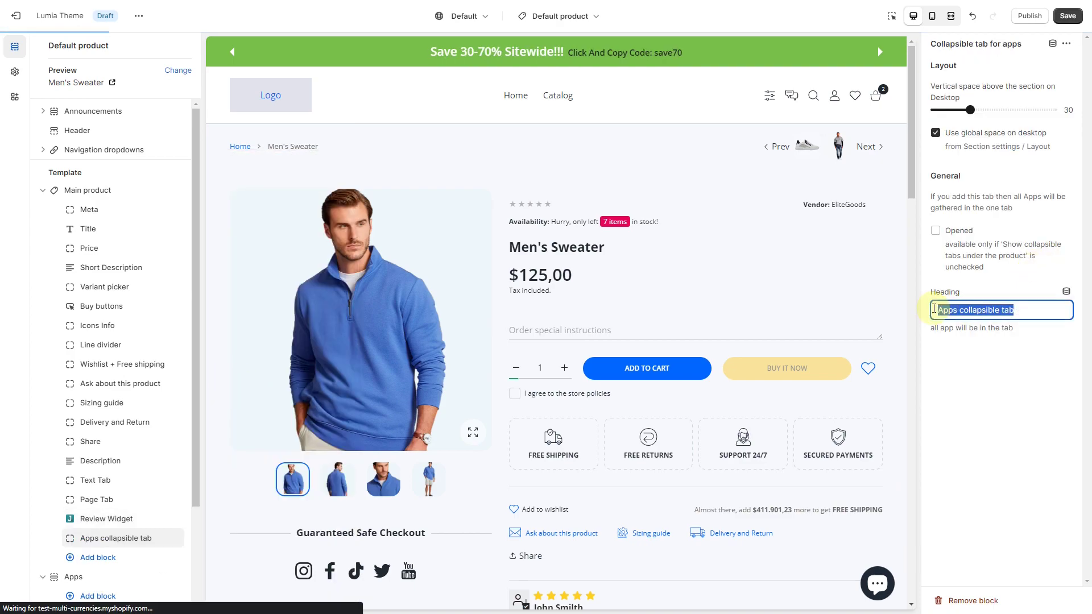
text(Apps Tab)
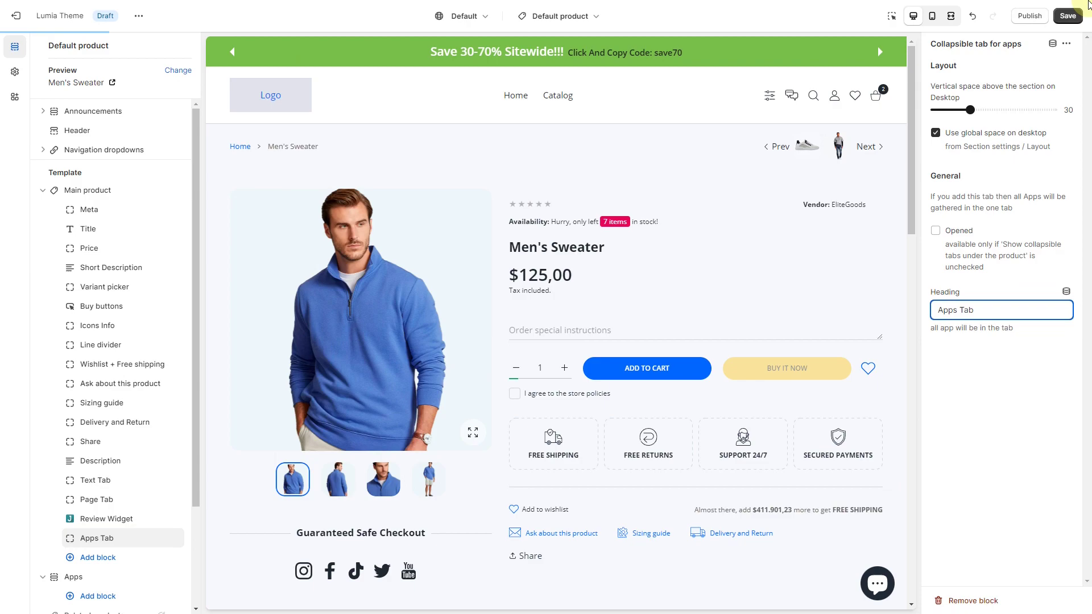